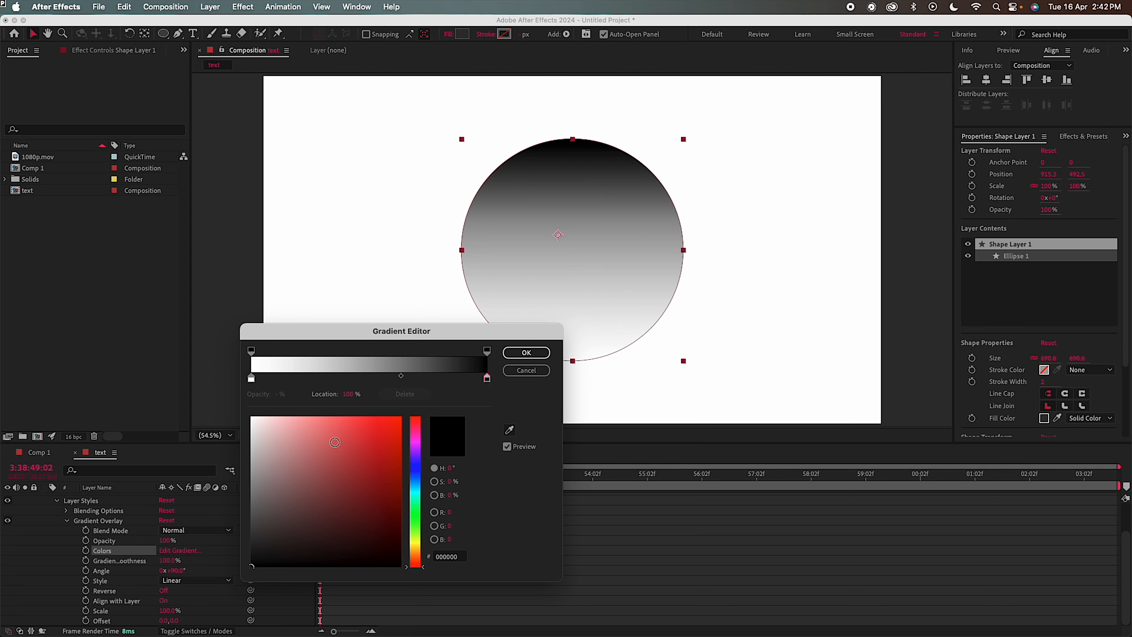
Set the gradient stops to white, a middle grey at 65.5%, and off-white F2EEEE
{"action": "left_click", "coordinate": [401, 377]}
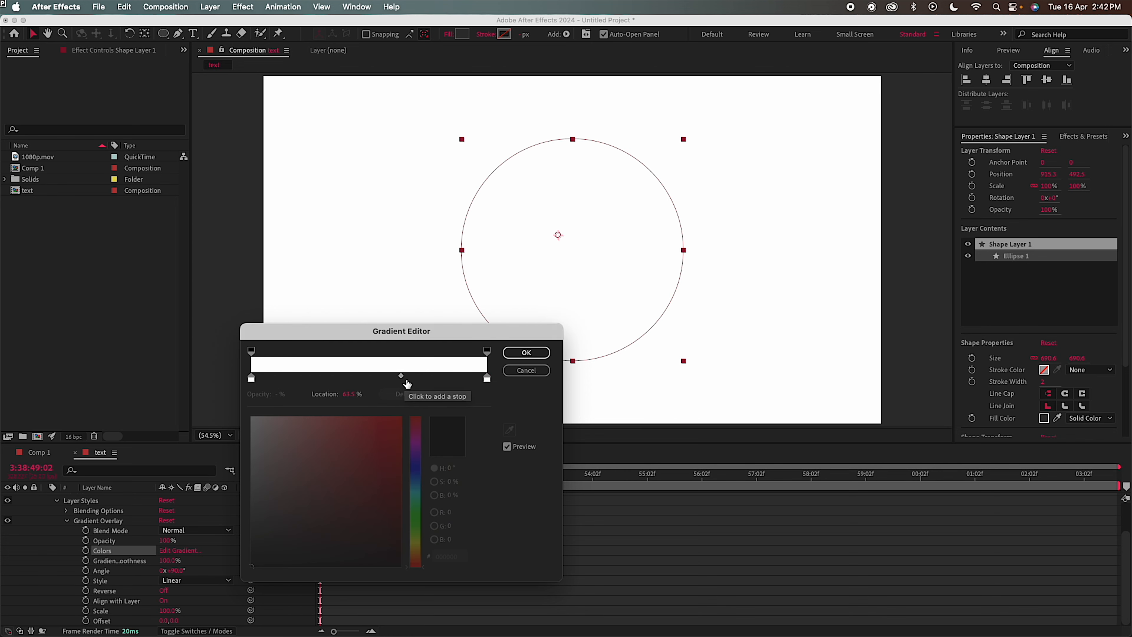
{"action": "left_click", "coordinate": [406, 381]}
{"action": "left_click_drag", "start_coordinate": [266, 469], "coordinate": [240, 491]}
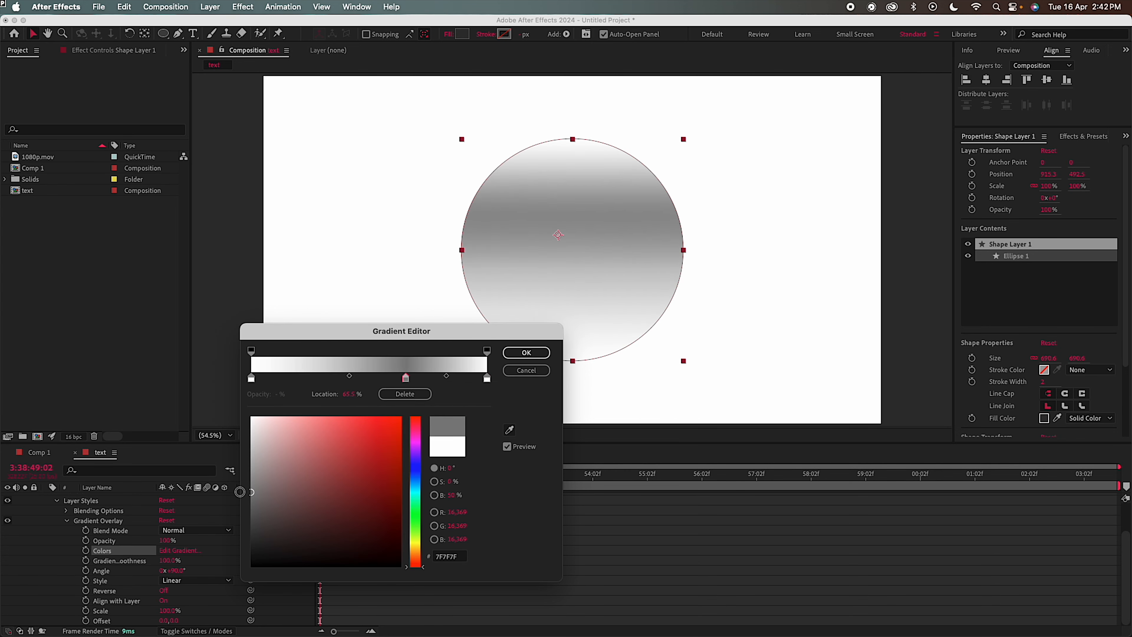
{"action": "left_click", "coordinate": [485, 380]}
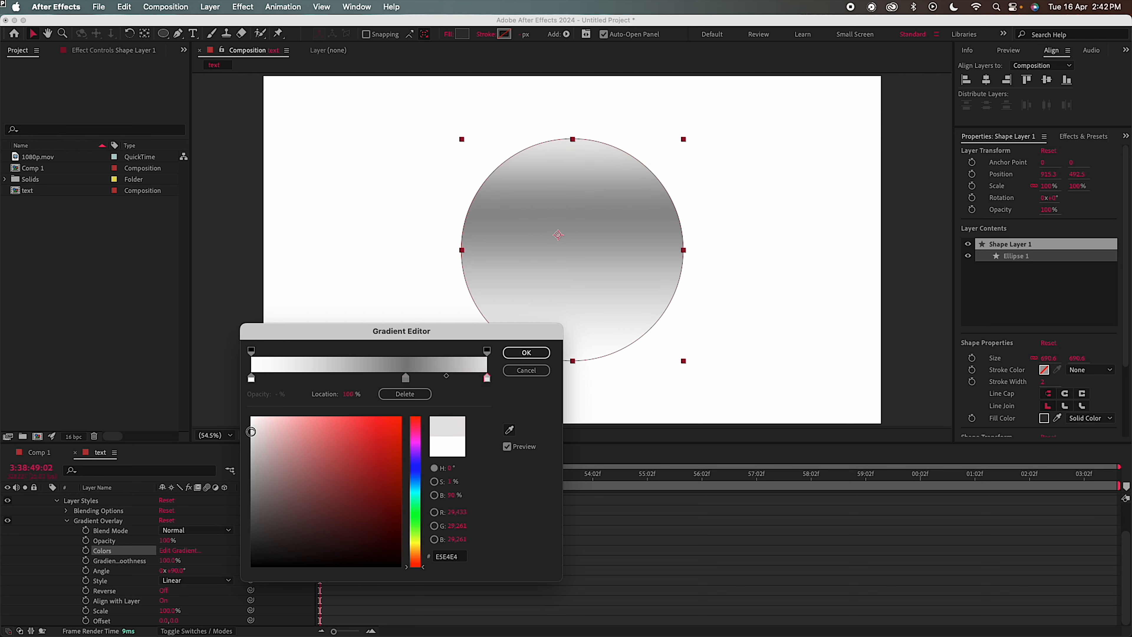
{"action": "left_click_drag", "start_coordinate": [250, 428], "coordinate": [254, 423]}
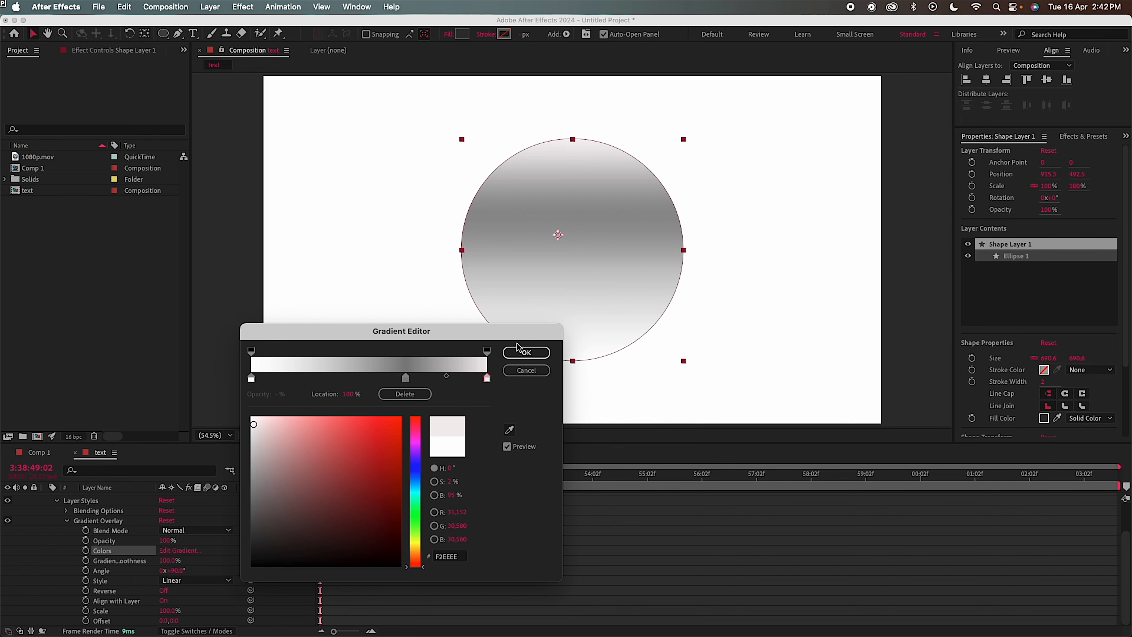
Apply the gradient, angle the overlay at 309°, and hide the circle's shape path outline
{"action": "left_click", "coordinate": [525, 353]}
{"action": "left_click_drag", "start_coordinate": [179, 575], "coordinate": [311, 576]}
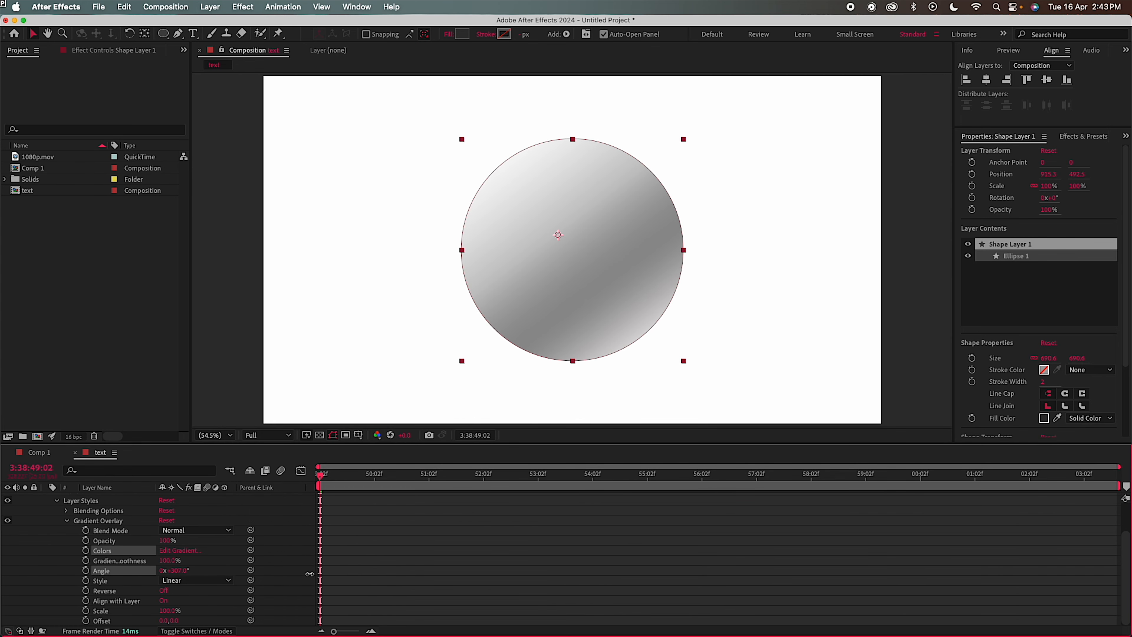
{"action": "left_click", "coordinate": [332, 435]}
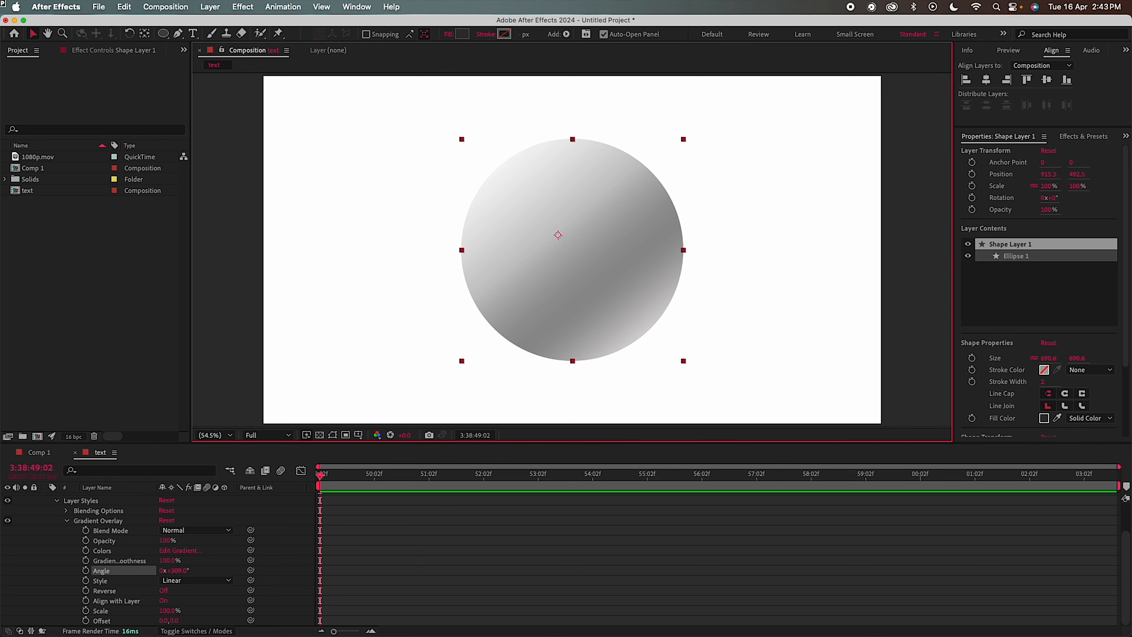
Add an Inner Shadow layer style to the circle with Normal blend mode and white colour
{"action": "left_click", "coordinate": [67, 520]}
{"action": "right_click", "coordinate": [100, 498]}
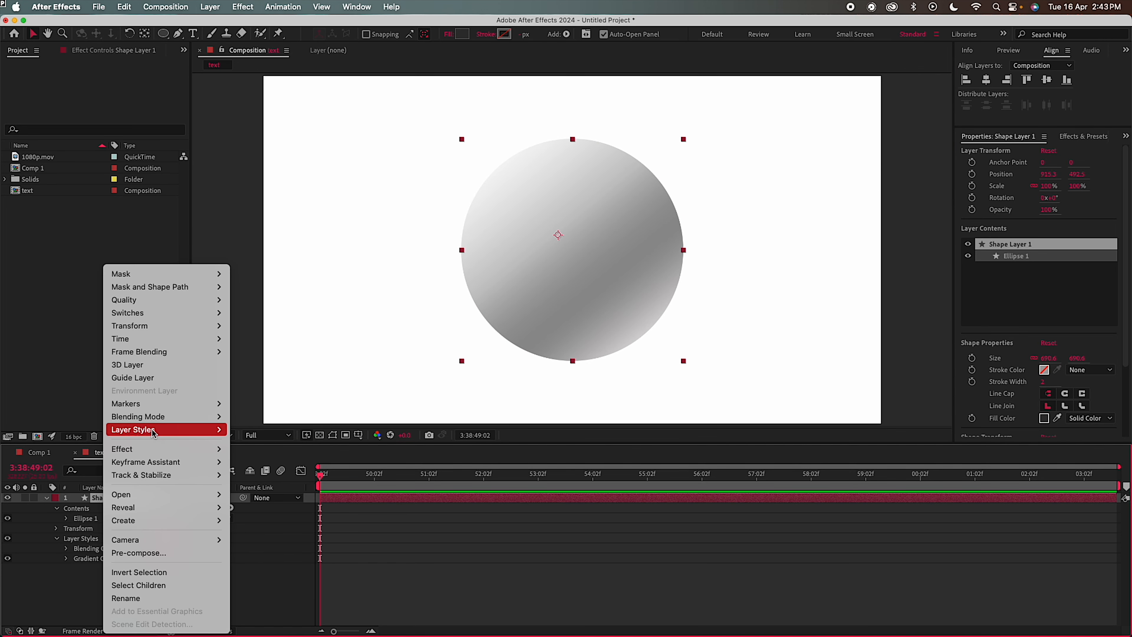
{"action": "mouse_move", "coordinate": [147, 429]}
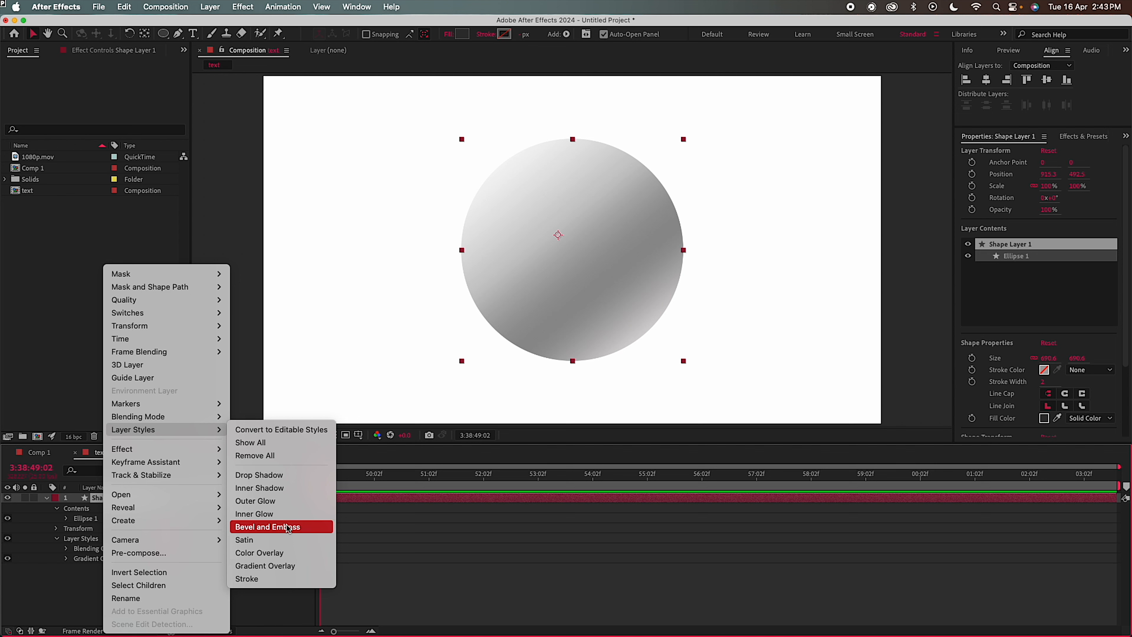
{"action": "left_click", "coordinate": [277, 489]}
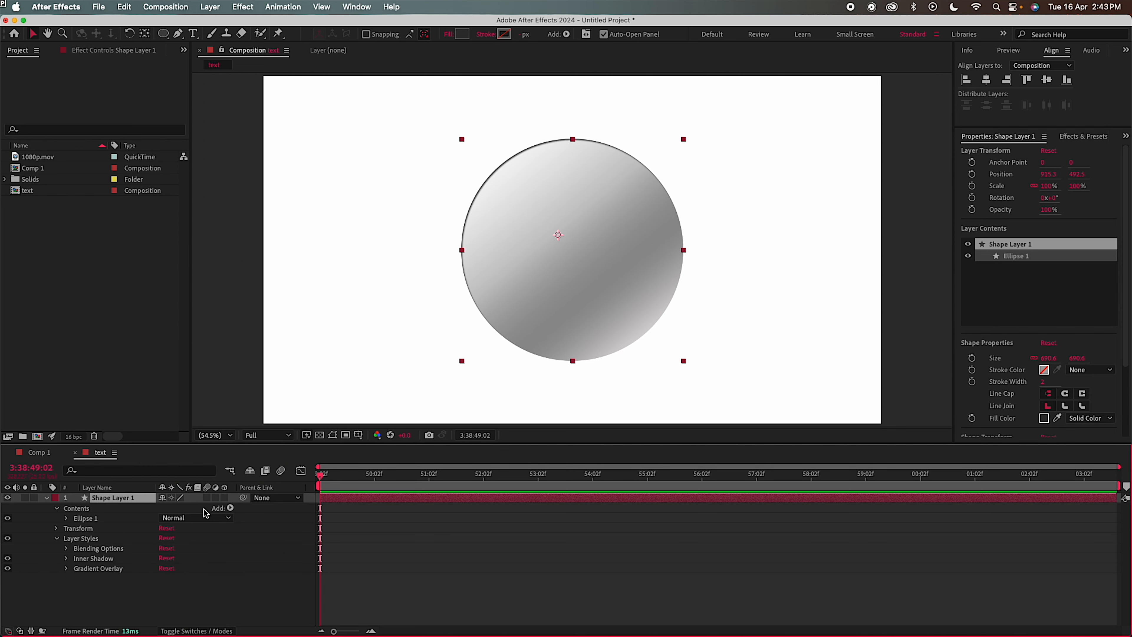
{"action": "left_click", "coordinate": [66, 560]}
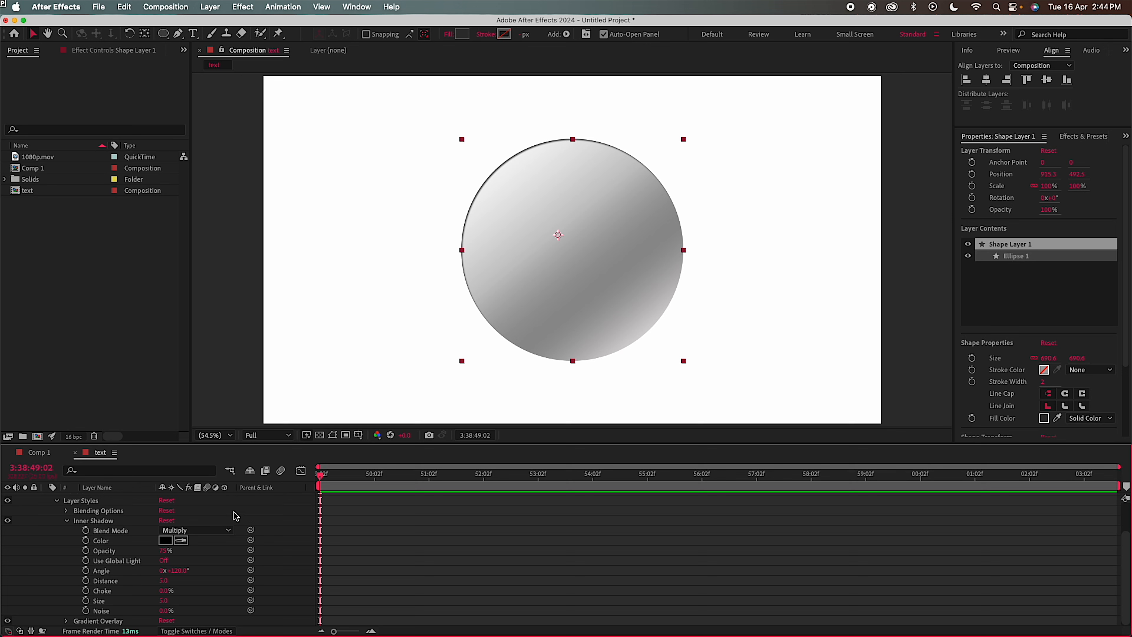
{"action": "left_click", "coordinate": [213, 531]}
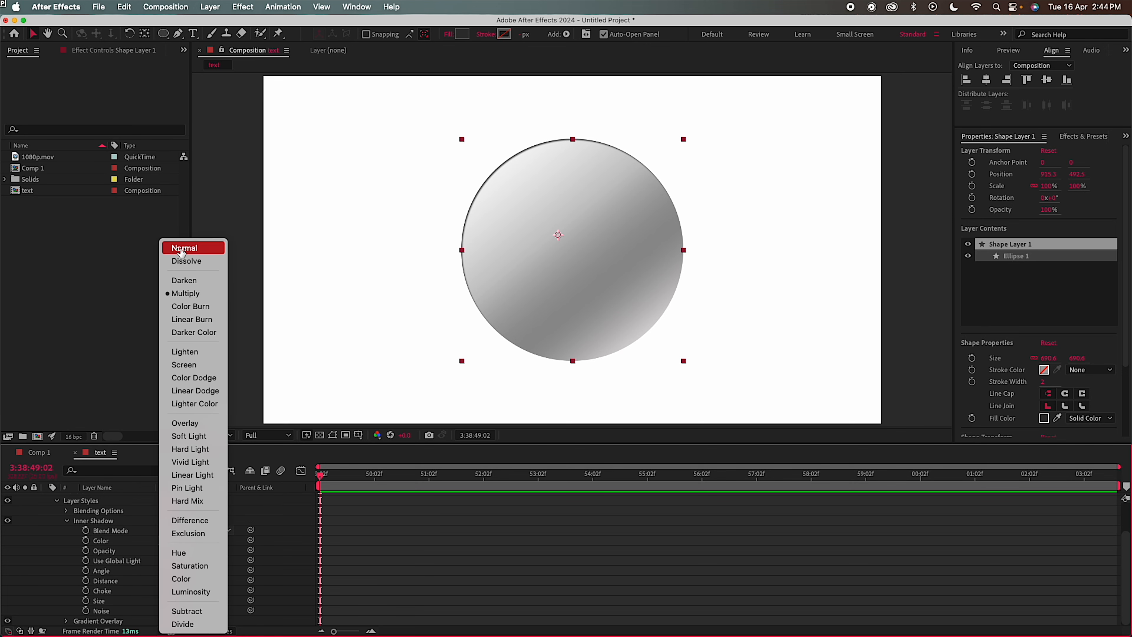
{"action": "left_click", "coordinate": [182, 248]}
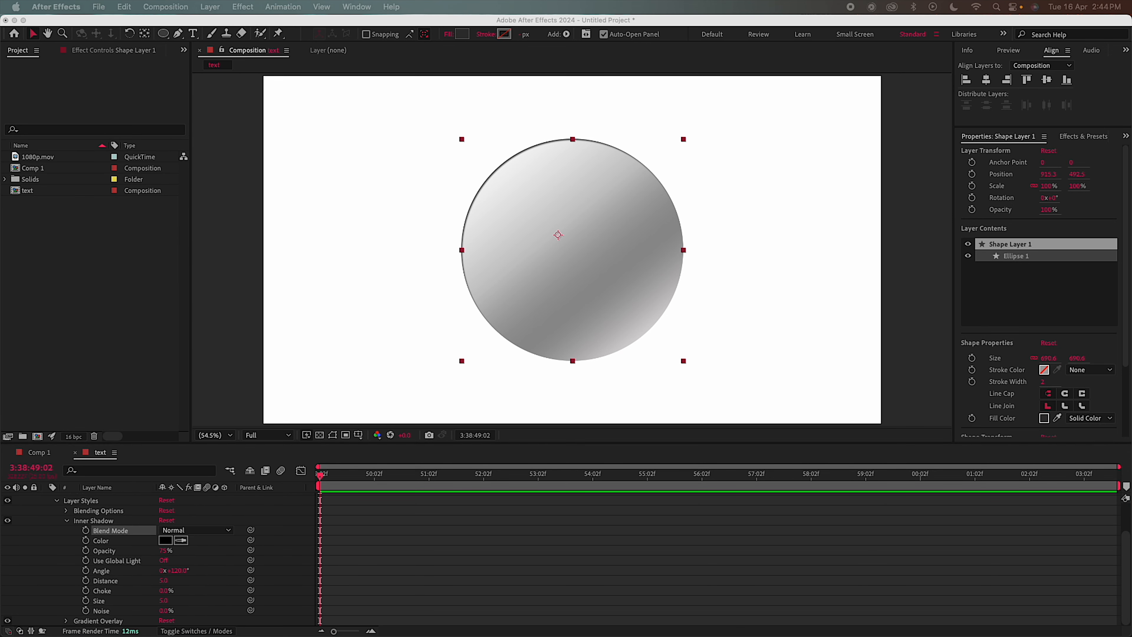
{"action": "left_click", "coordinate": [166, 542]}
{"action": "left_click", "coordinate": [164, 540]}
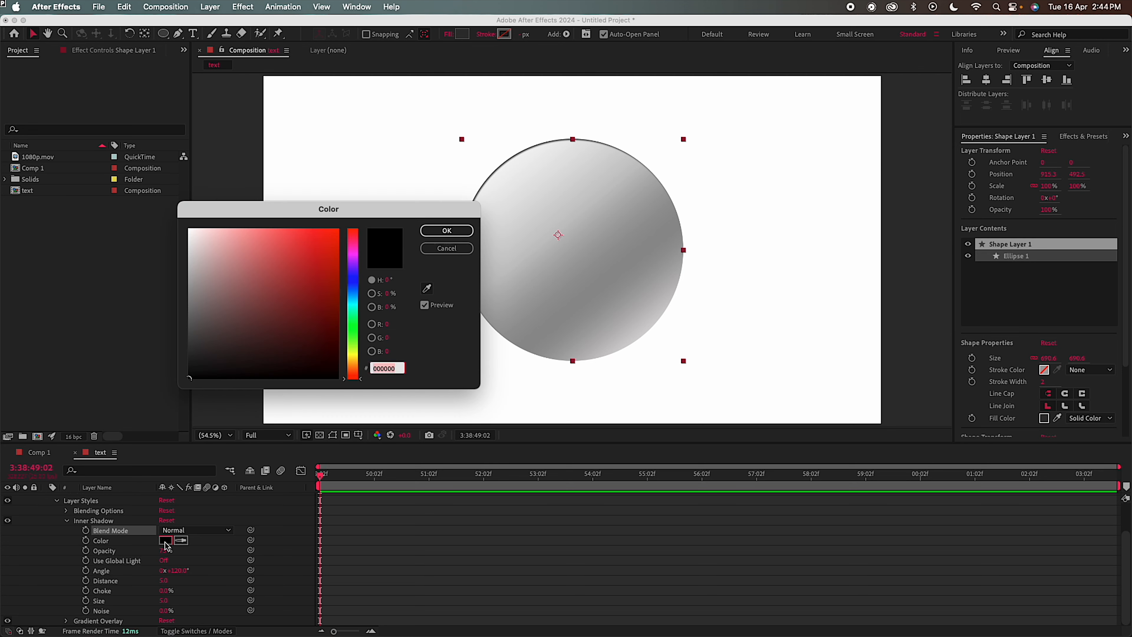
{"action": "left_click_drag", "start_coordinate": [215, 290], "coordinate": [139, 203]}
{"action": "left_click", "coordinate": [446, 232]}
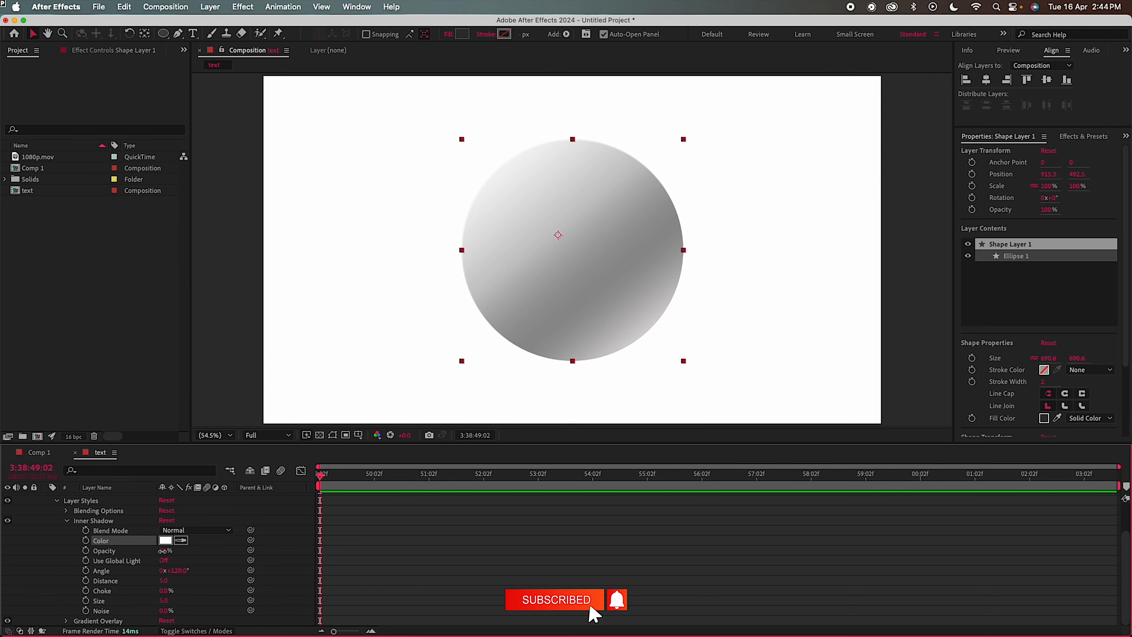
Set the inner shadow to 100% opacity, distance 6 and a larger size of 30
{"action": "left_click_drag", "start_coordinate": [163, 552], "coordinate": [260, 557]}
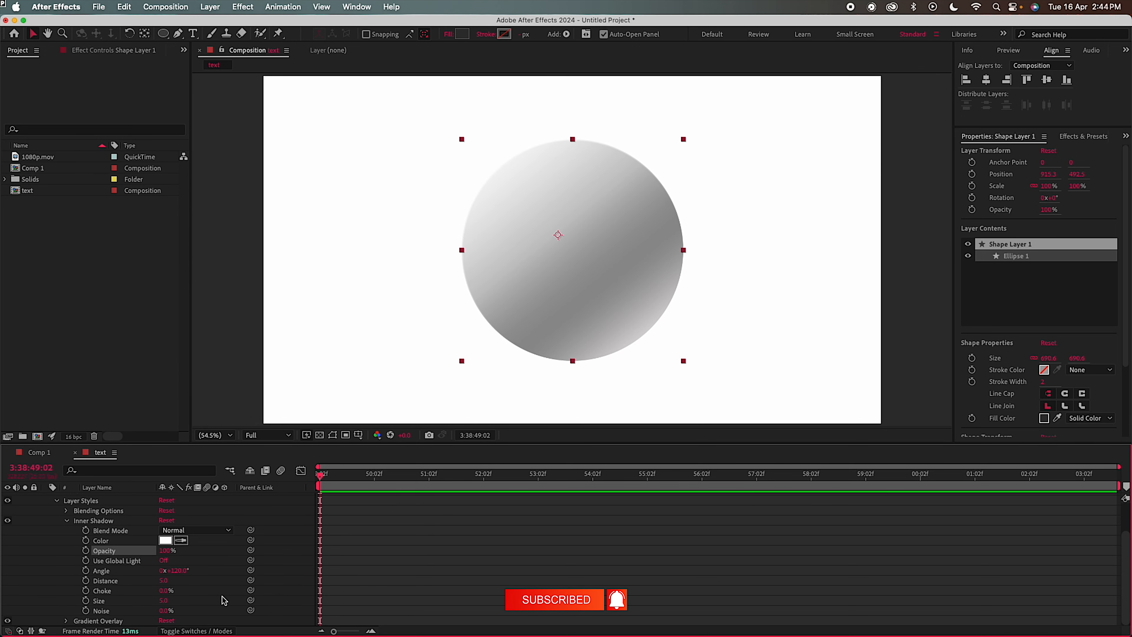
{"action": "left_click", "coordinate": [164, 580]}
{"action": "type", "text": "6"}
{"action": "left_click", "coordinate": [219, 400]}
{"action": "left_click", "coordinate": [165, 600]}
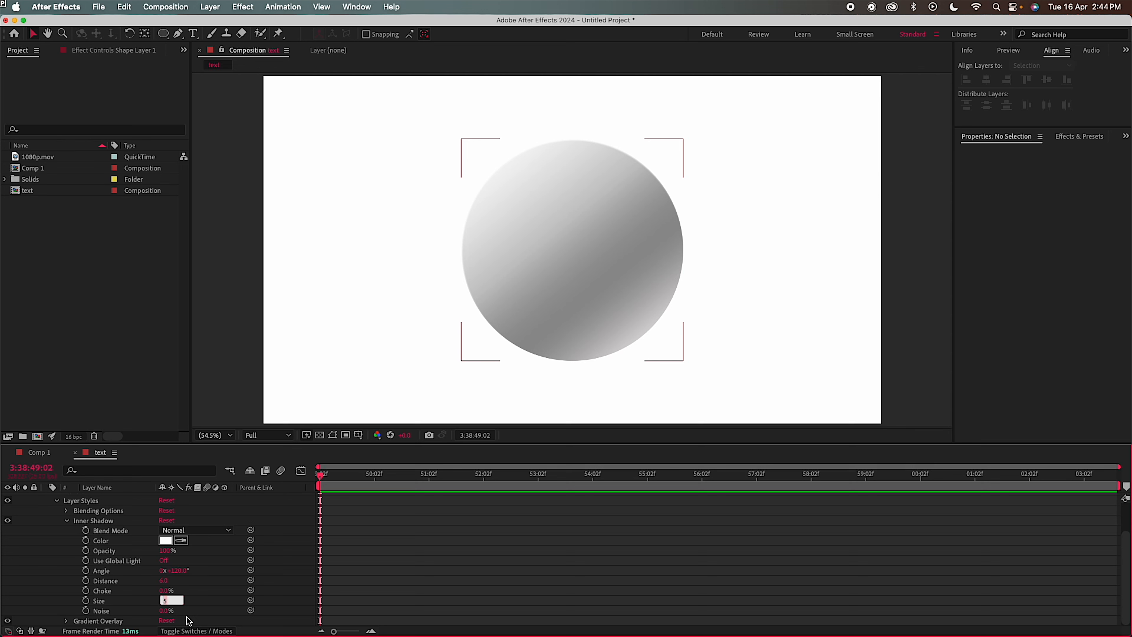
{"action": "left_click", "coordinate": [215, 331]}
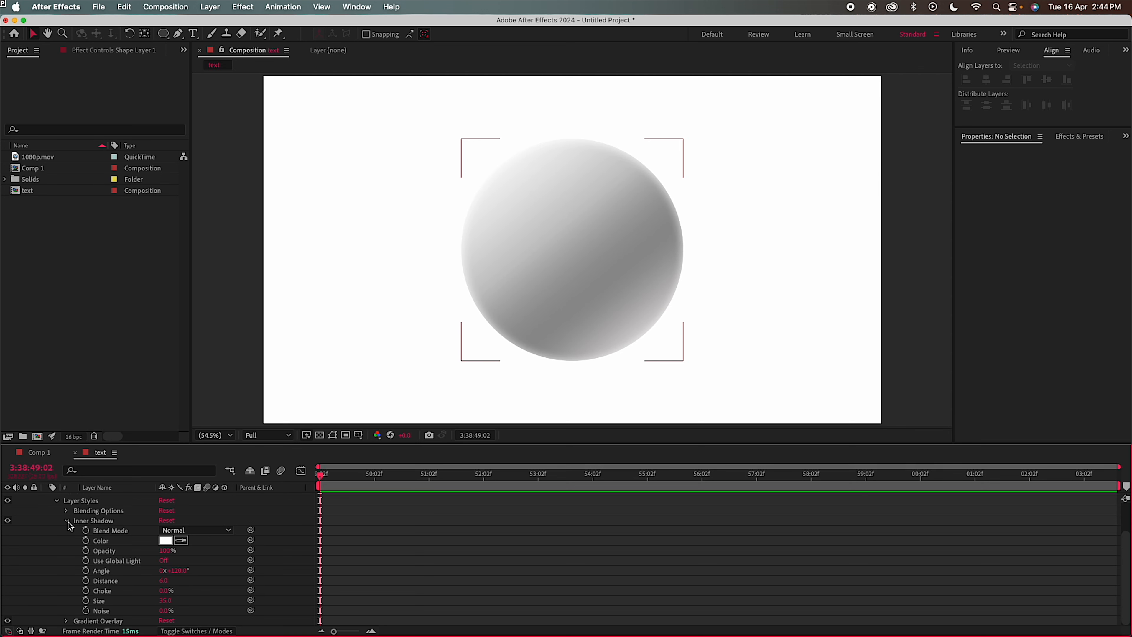
{"action": "left_click", "coordinate": [67, 521]}
Add a Satin layer style to the circle with Normal blend mode and white colour
{"action": "right_click", "coordinate": [100, 497]}
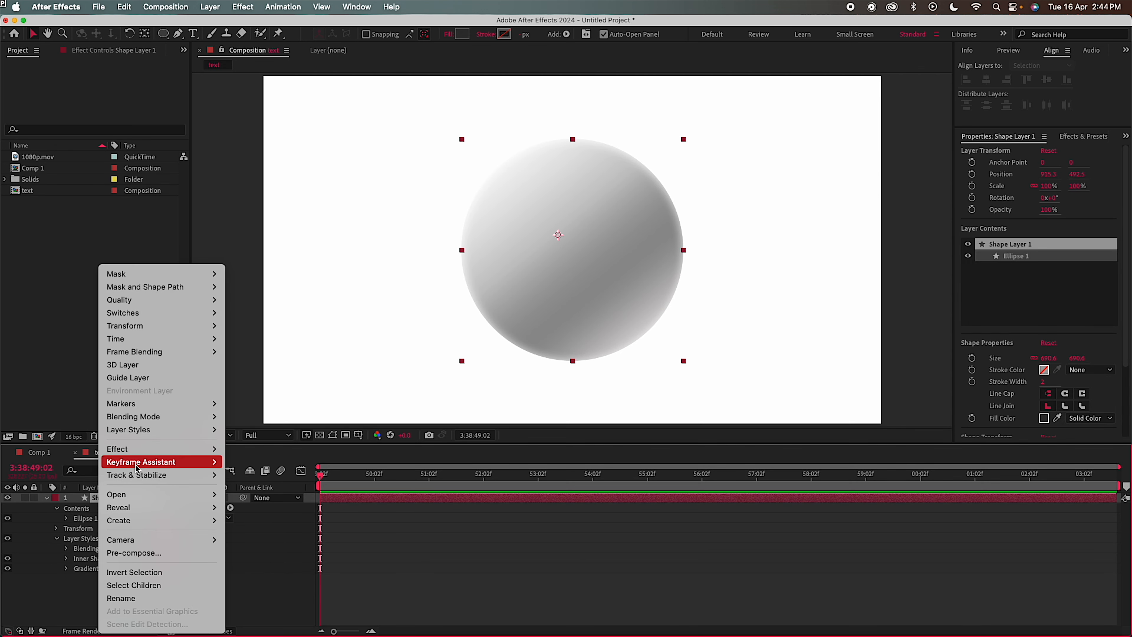
{"action": "mouse_move", "coordinate": [133, 449]}
{"action": "mouse_move", "coordinate": [306, 582]}
{"action": "mouse_move", "coordinate": [178, 429]}
{"action": "left_click", "coordinate": [266, 540]}
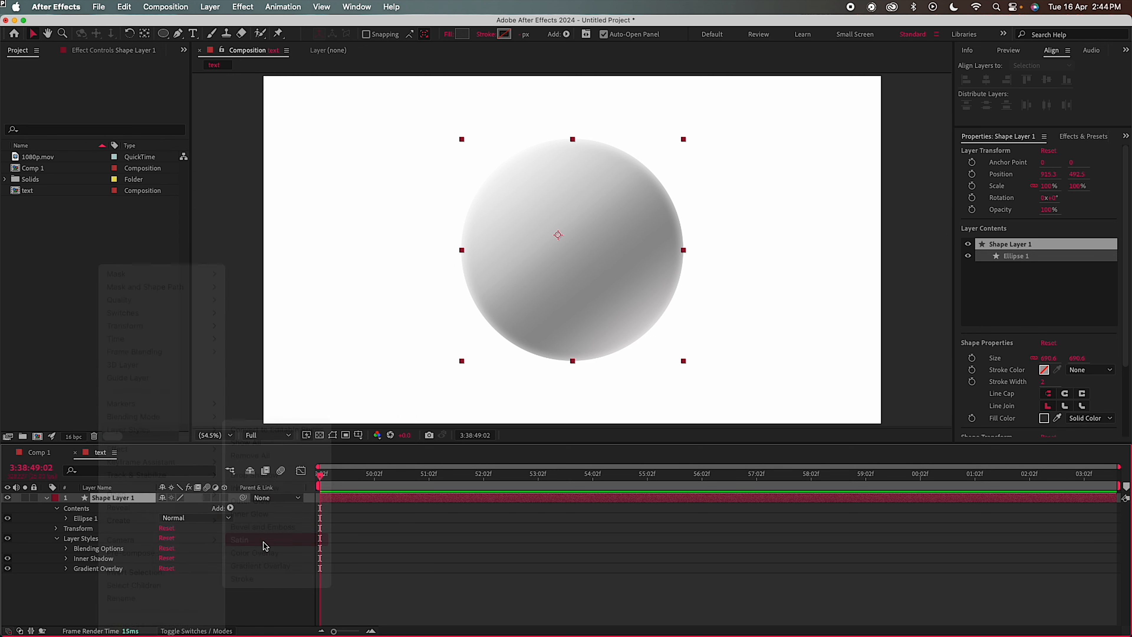
{"action": "left_click", "coordinate": [66, 568]}
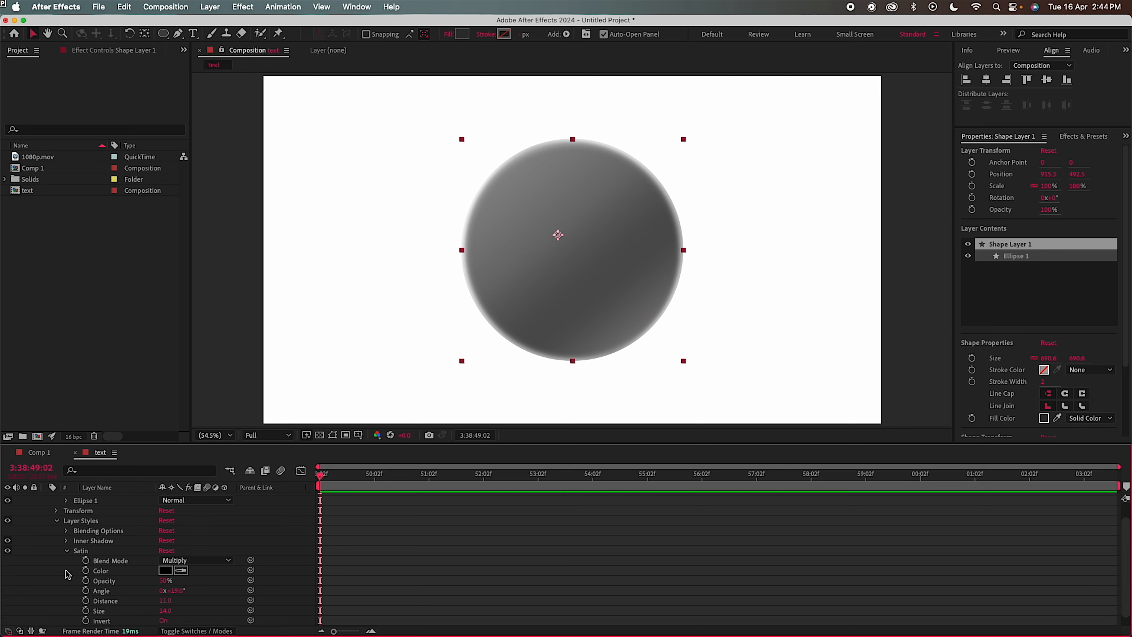
{"action": "left_click", "coordinate": [220, 550]}
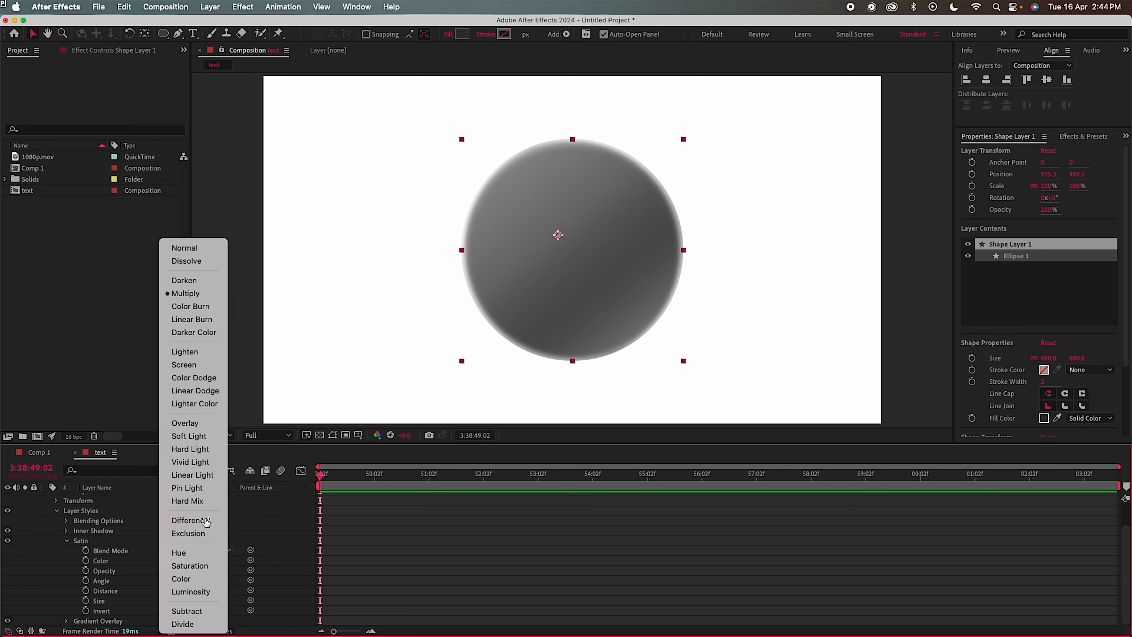
{"action": "left_click", "coordinate": [183, 249]}
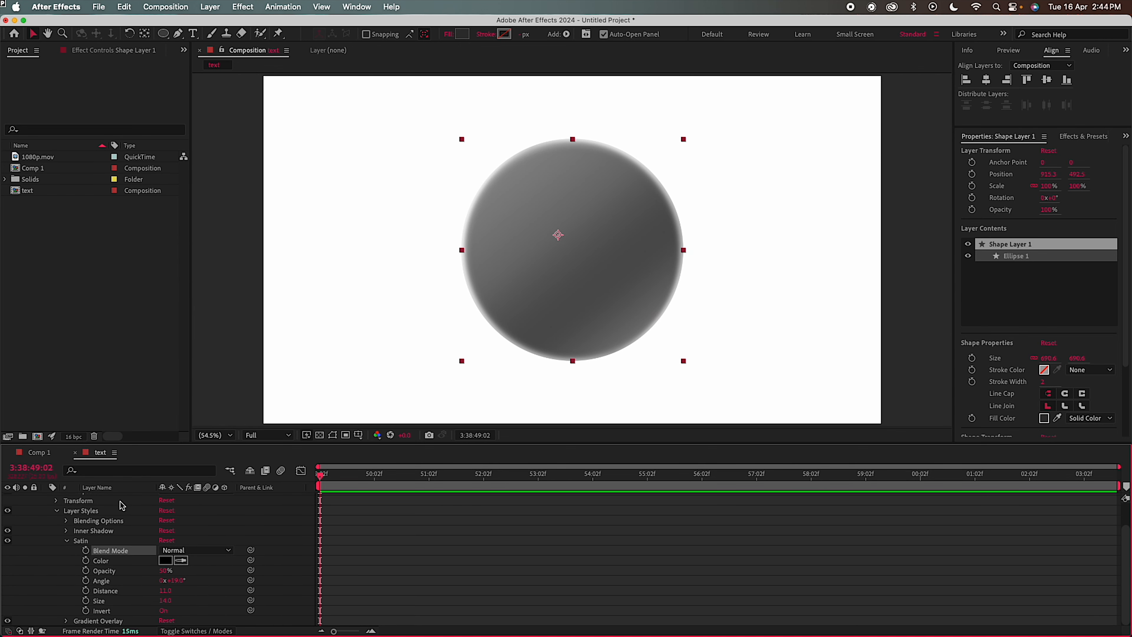
{"action": "left_click", "coordinate": [167, 561]}
{"action": "left_click_drag", "start_coordinate": [291, 305], "coordinate": [156, 210]}
{"action": "left_click", "coordinate": [421, 231]}
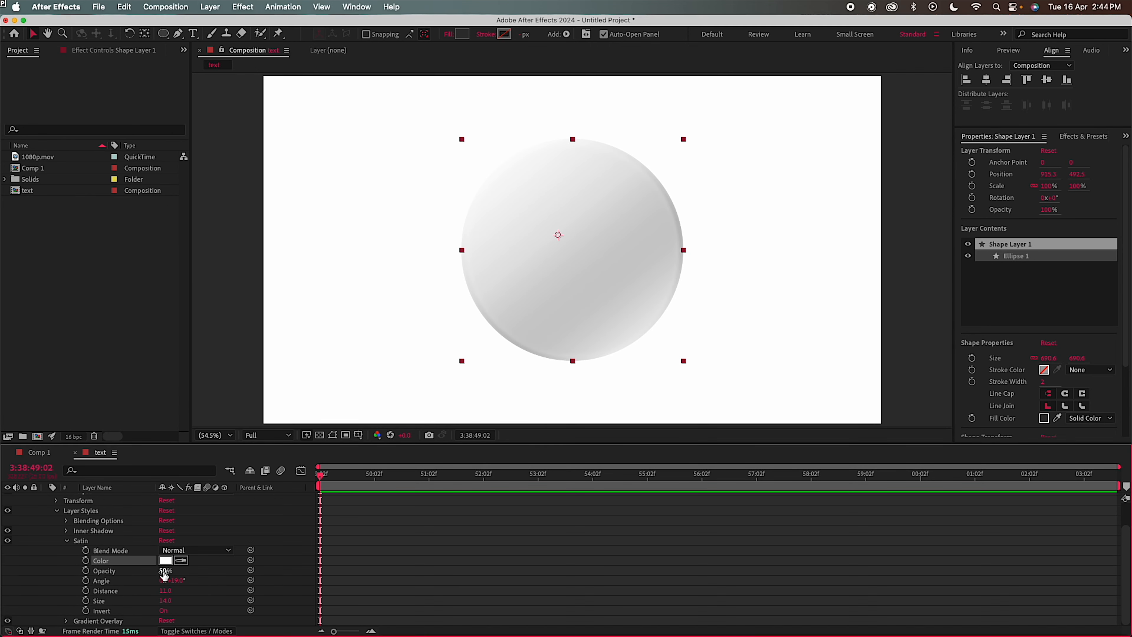
Set the satin to 100% opacity and size 70, and turn Invert off
{"action": "left_click_drag", "start_coordinate": [164, 575], "coordinate": [241, 576]}
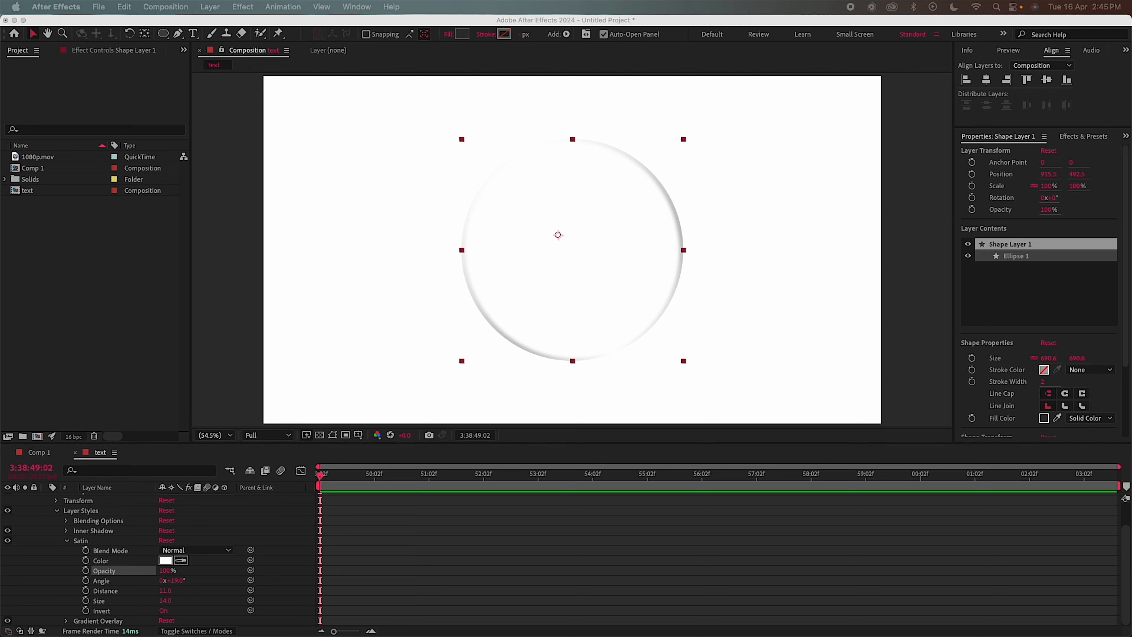
{"action": "left_click", "coordinate": [164, 610]}
{"action": "left_click", "coordinate": [164, 612]}
{"action": "left_click", "coordinate": [168, 602]}
{"action": "key", "text": "Return"}
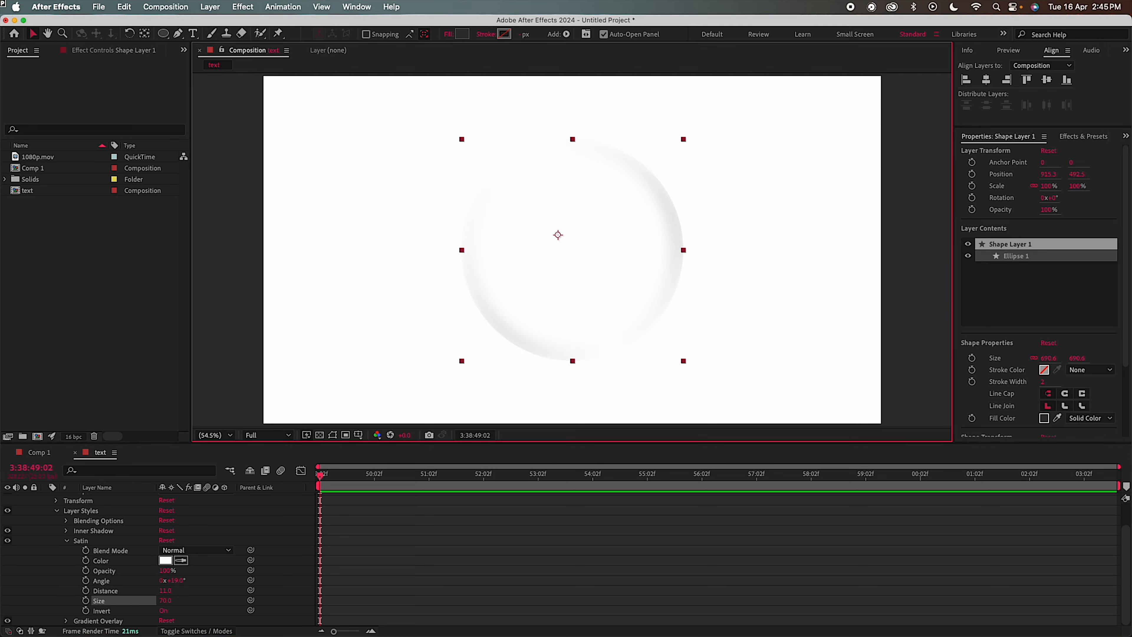
{"action": "left_click", "coordinate": [164, 611]}
{"action": "left_click", "coordinate": [56, 510]}
Pre-compose the shape layer into a composition named 'circle'
{"action": "left_click", "coordinate": [45, 499]}
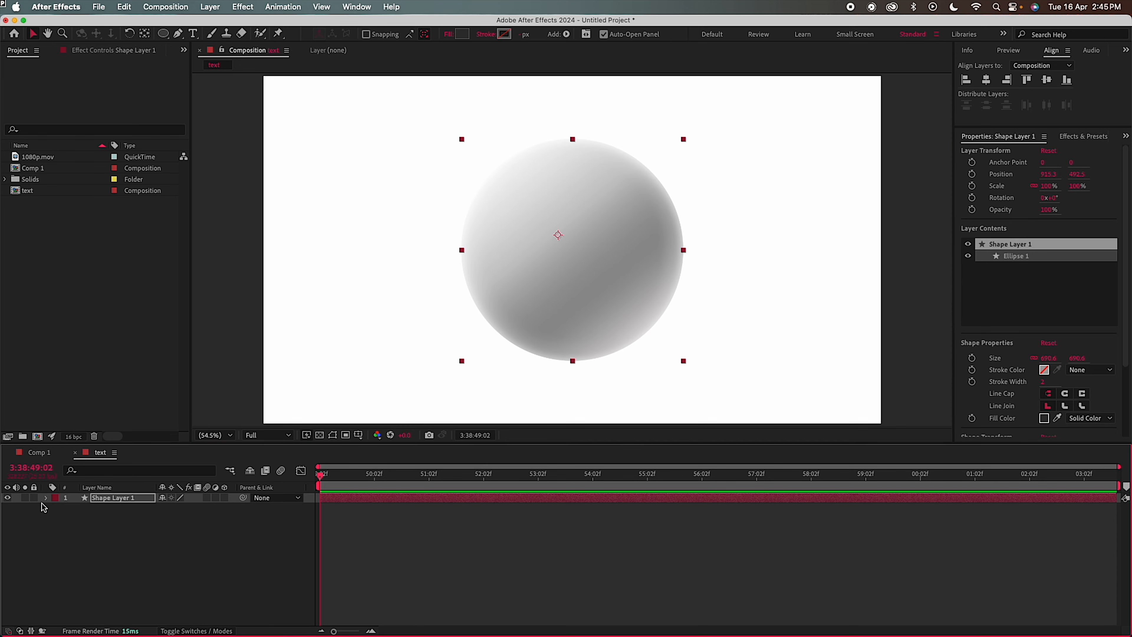
{"action": "right_click", "coordinate": [123, 506]}
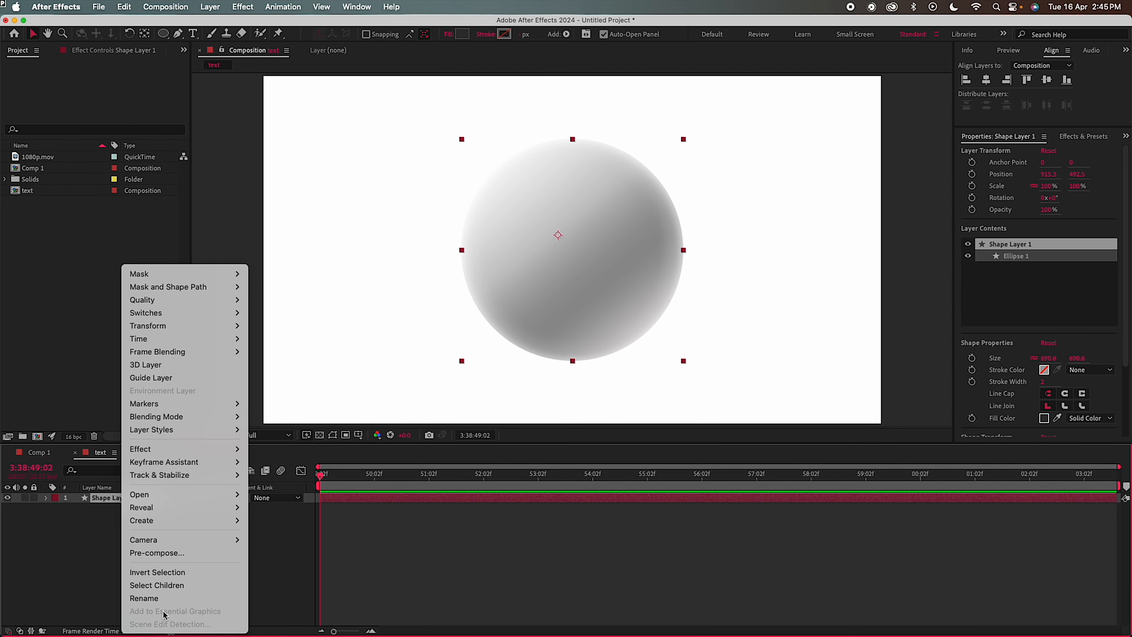
{"action": "left_click", "coordinate": [170, 553]}
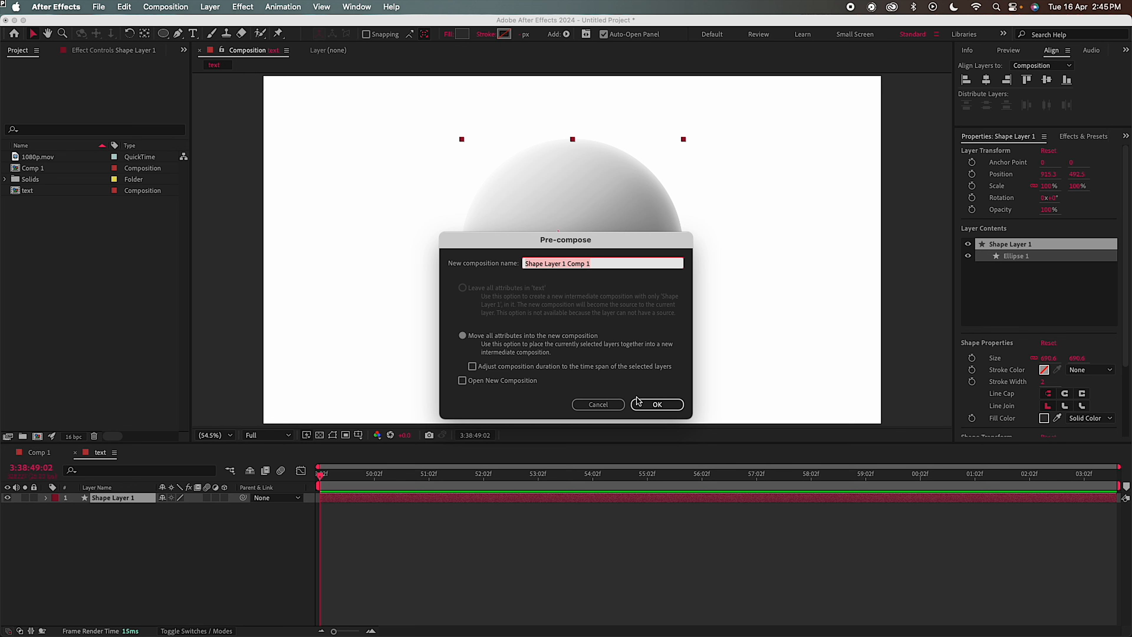
{"action": "type", "text": "c"}
{"action": "key", "text": "Return"}
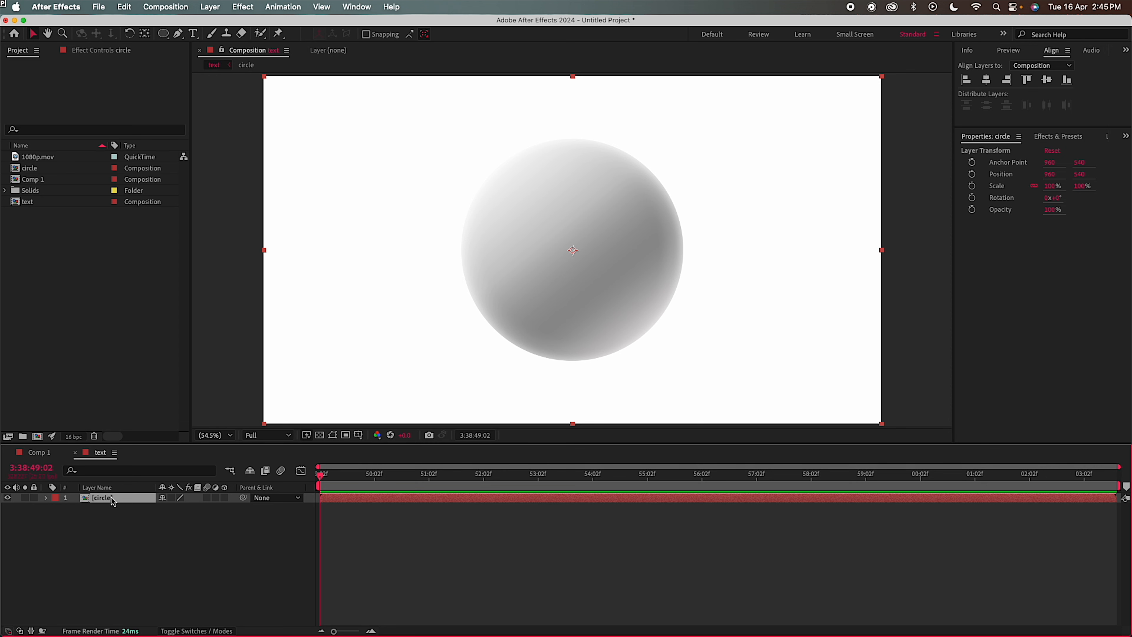
Create a white solid named 'bg' and move it beneath the circle layer
{"action": "right_click", "coordinate": [96, 537]}
{"action": "mouse_move", "coordinate": [114, 484]}
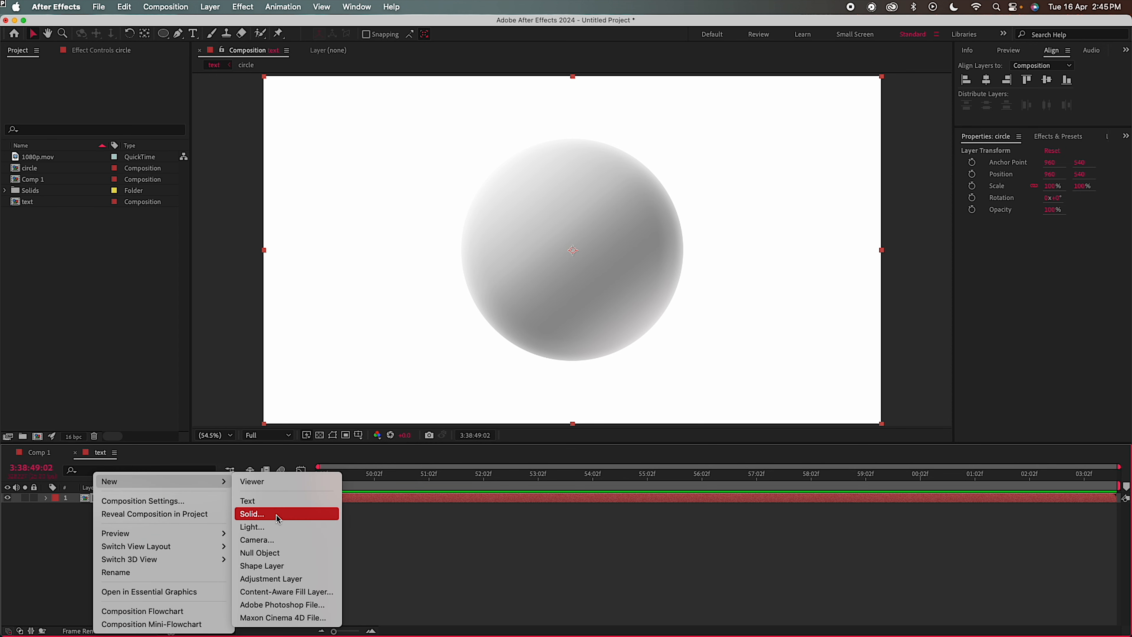
{"action": "left_click", "coordinate": [251, 514]}
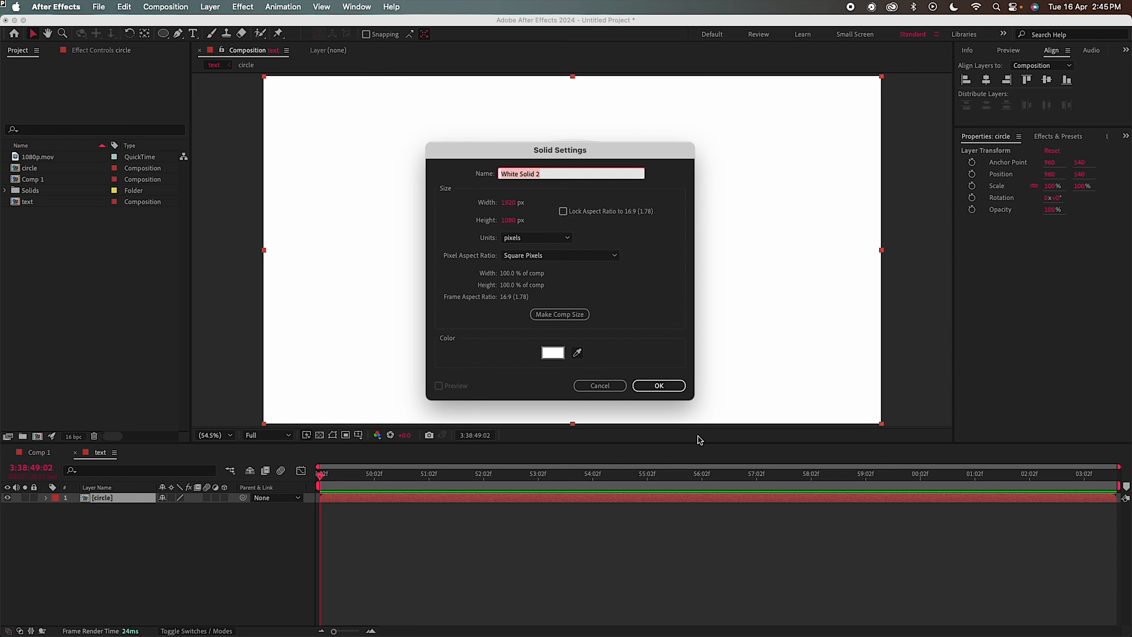
{"action": "left_click", "coordinate": [660, 384]}
{"action": "type", "text": "bg"}
{"action": "key", "text": "Return"}
{"action": "left_click_drag", "start_coordinate": [126, 504], "coordinate": [125, 532]}
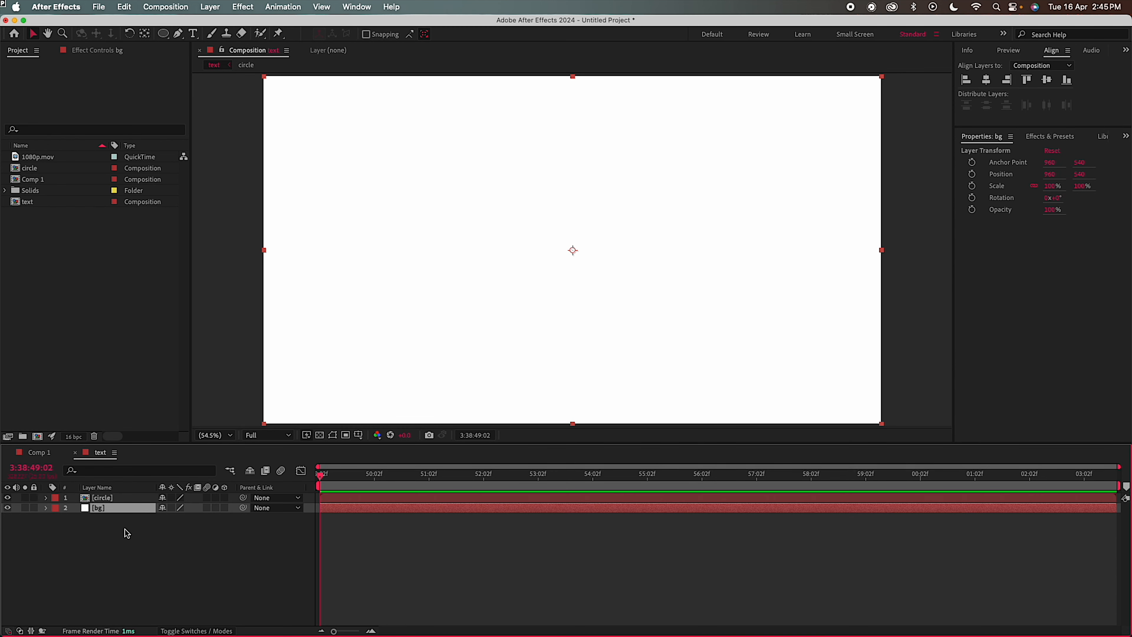
{"action": "left_click", "coordinate": [95, 53]}
Add a Drop Shadow to the circle with ffffff colour, 100% opacity, and adjusted direction
{"action": "left_click", "coordinate": [102, 498]}
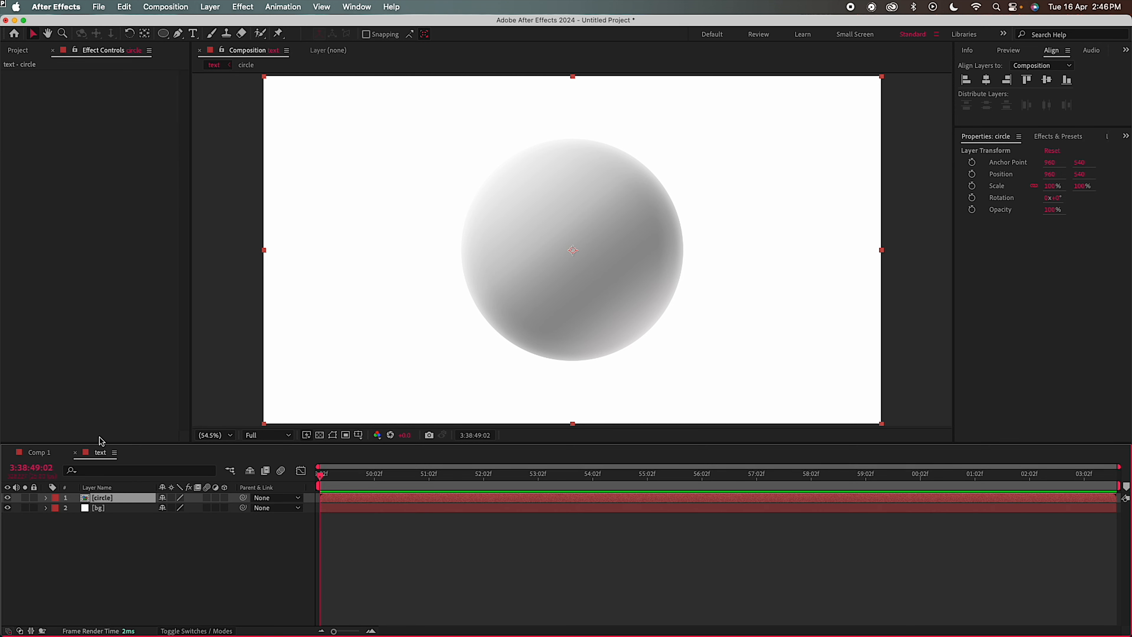
{"action": "right_click", "coordinate": [73, 194]}
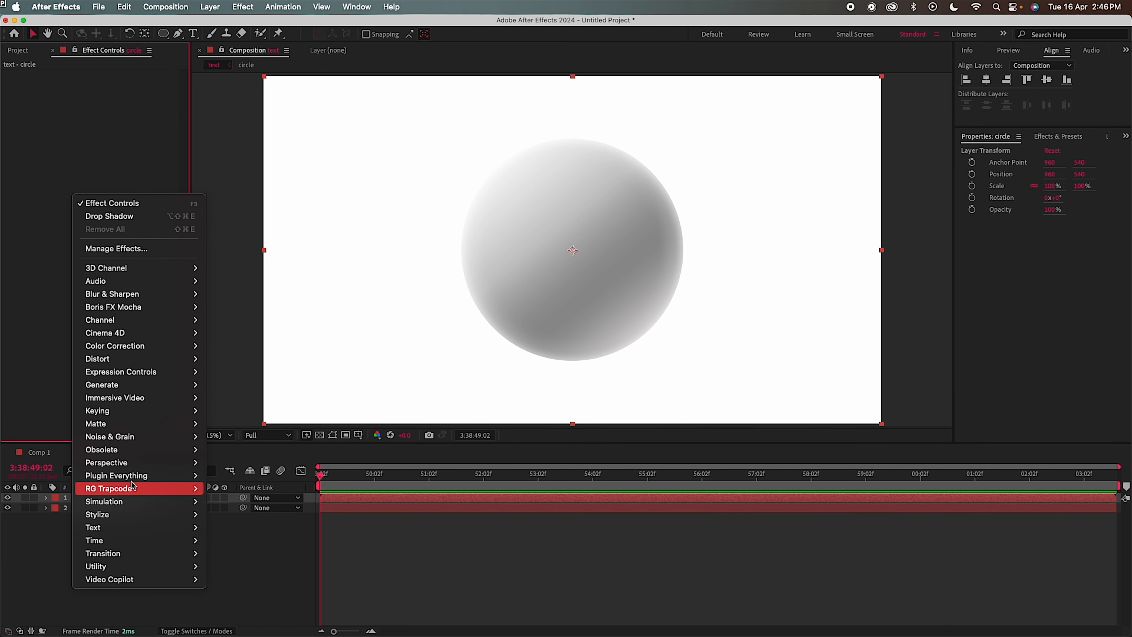
{"action": "mouse_move", "coordinate": [147, 463]}
{"action": "left_click", "coordinate": [241, 567]}
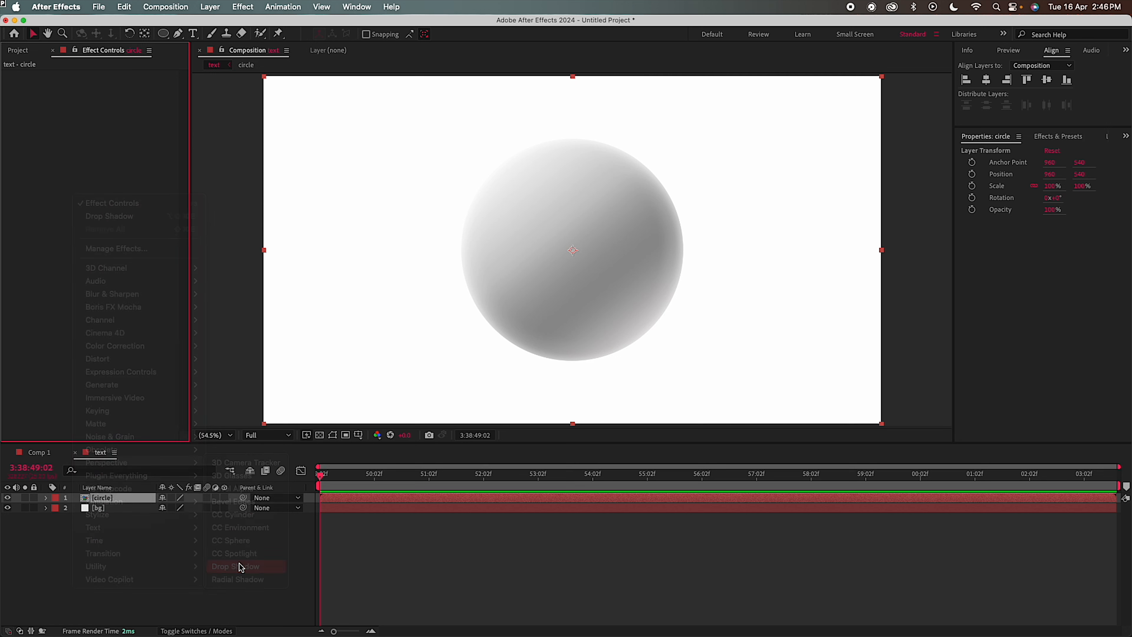
{"action": "left_click", "coordinate": [110, 86]}
{"action": "type", "text": "ffffff"}
{"action": "left_click", "coordinate": [447, 230]}
{"action": "left_click_drag", "start_coordinate": [109, 95], "coordinate": [257, 95]}
{"action": "left_click", "coordinate": [109, 115]}
{"action": "left_click_drag", "start_coordinate": [111, 119], "coordinate": [87, 84]}
Add a Glow to the circle, raise its threshold and radius, and hide the bg layer
{"action": "right_click", "coordinate": [41, 212]}
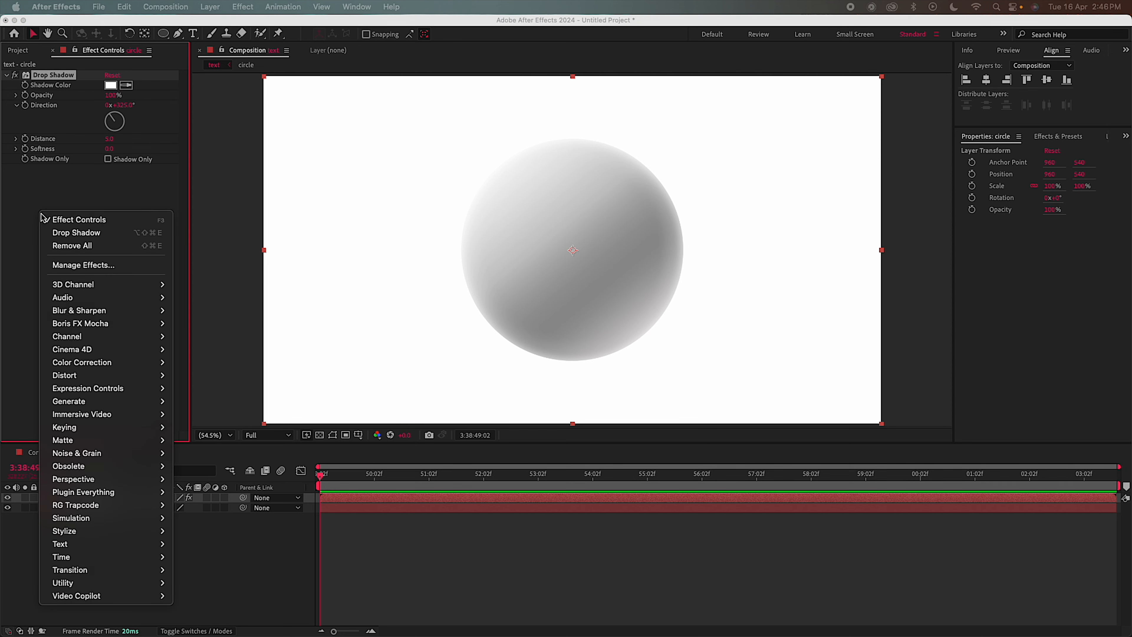
{"action": "mouse_move", "coordinate": [77, 535]}
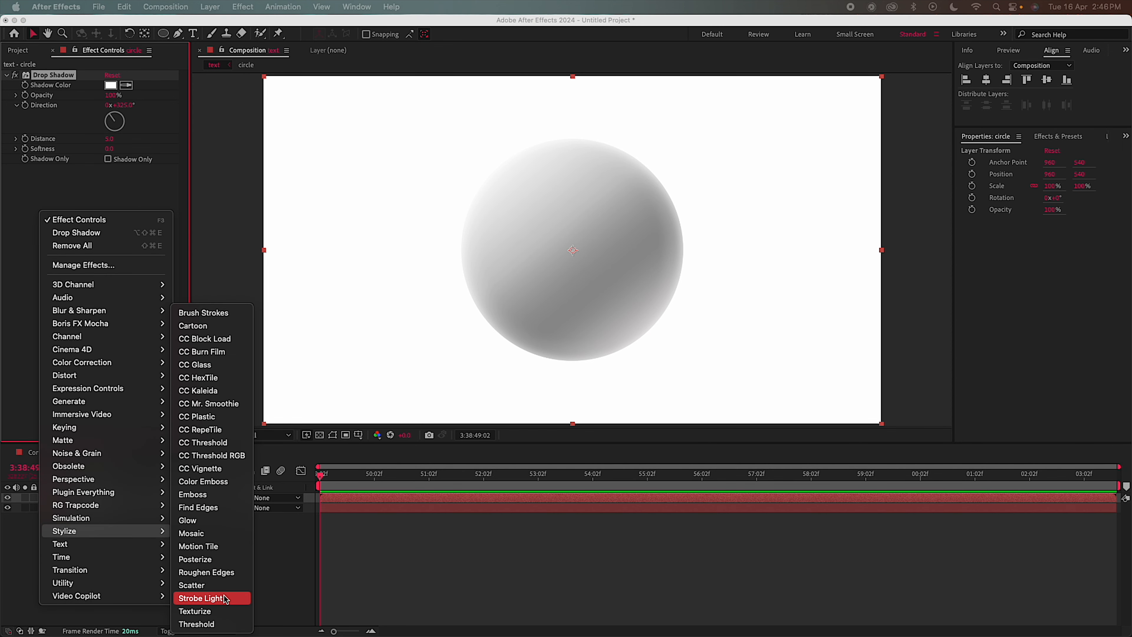
{"action": "left_click", "coordinate": [215, 357]}
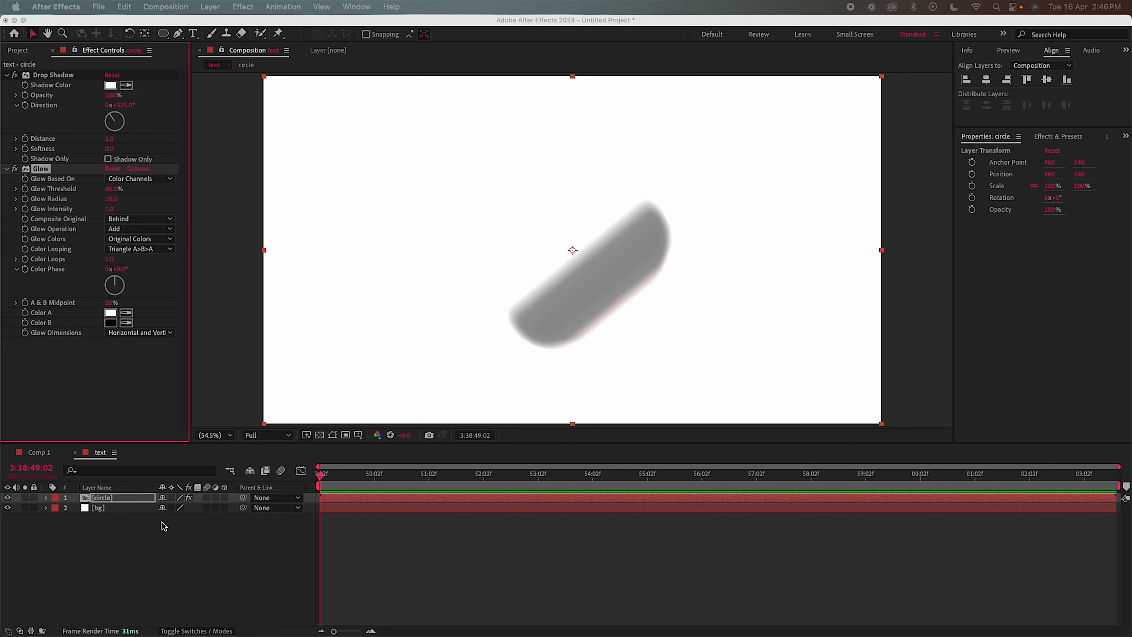
{"action": "left_click", "coordinate": [113, 190]}
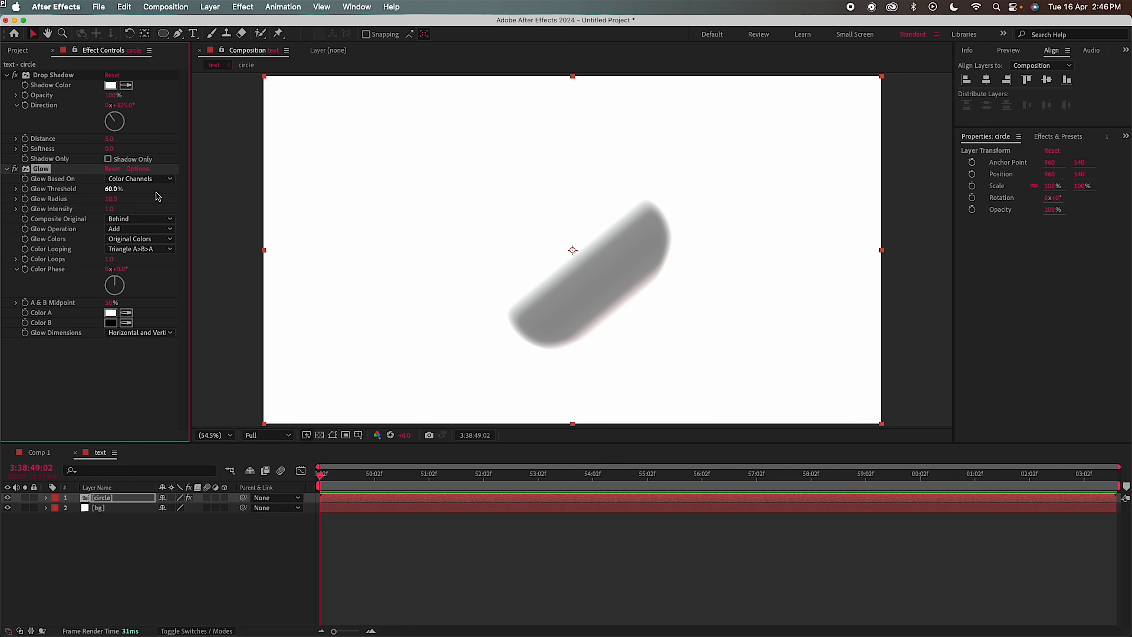
{"action": "left_click_drag", "start_coordinate": [111, 188], "coordinate": [189, 190]}
{"action": "left_click_drag", "start_coordinate": [110, 202], "coordinate": [378, 210]}
{"action": "left_click", "coordinate": [8, 507]}
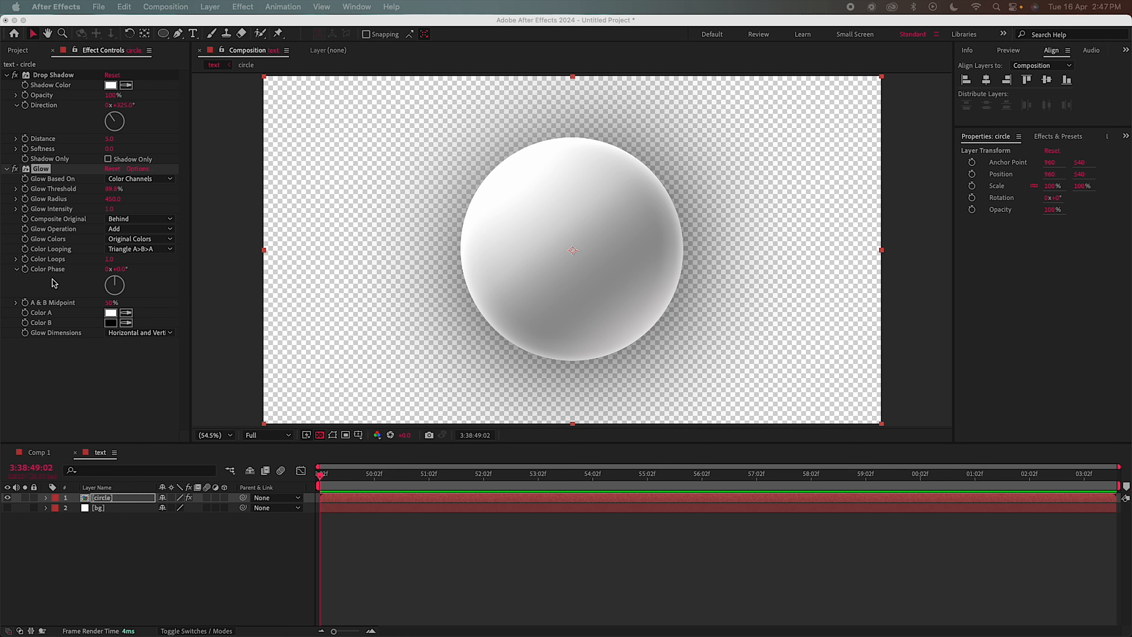
Set the Glow to A & B Colors with white Color B, threshold 100%, radius 938
{"action": "left_click", "coordinate": [126, 248]}
{"action": "left_click", "coordinate": [127, 240]}
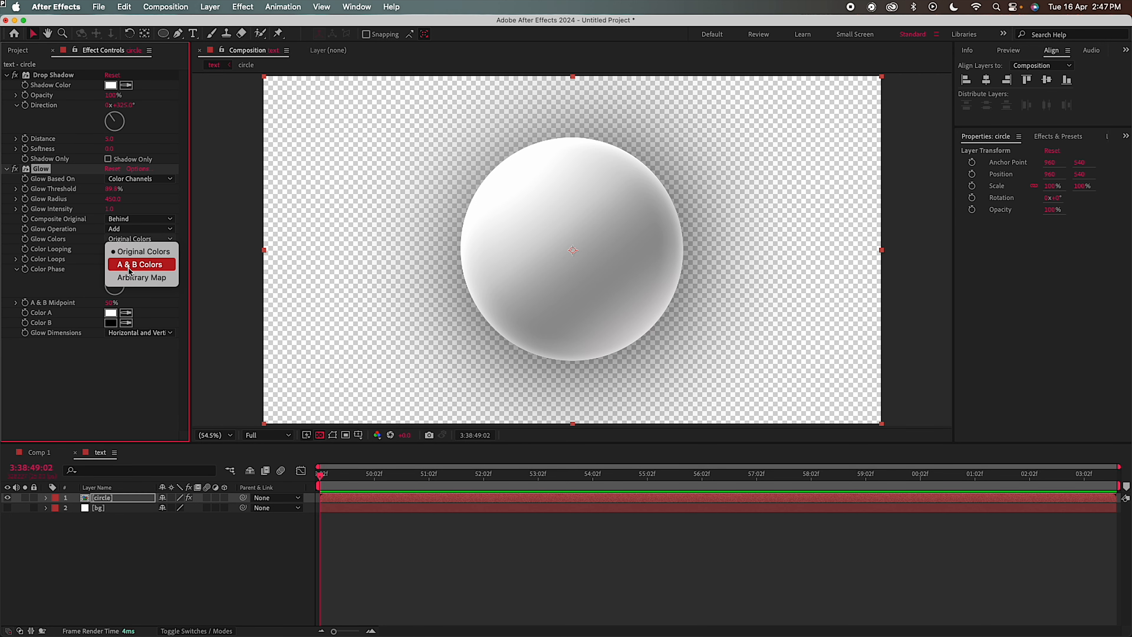
{"action": "left_click", "coordinate": [127, 268]}
{"action": "left_click", "coordinate": [112, 328]}
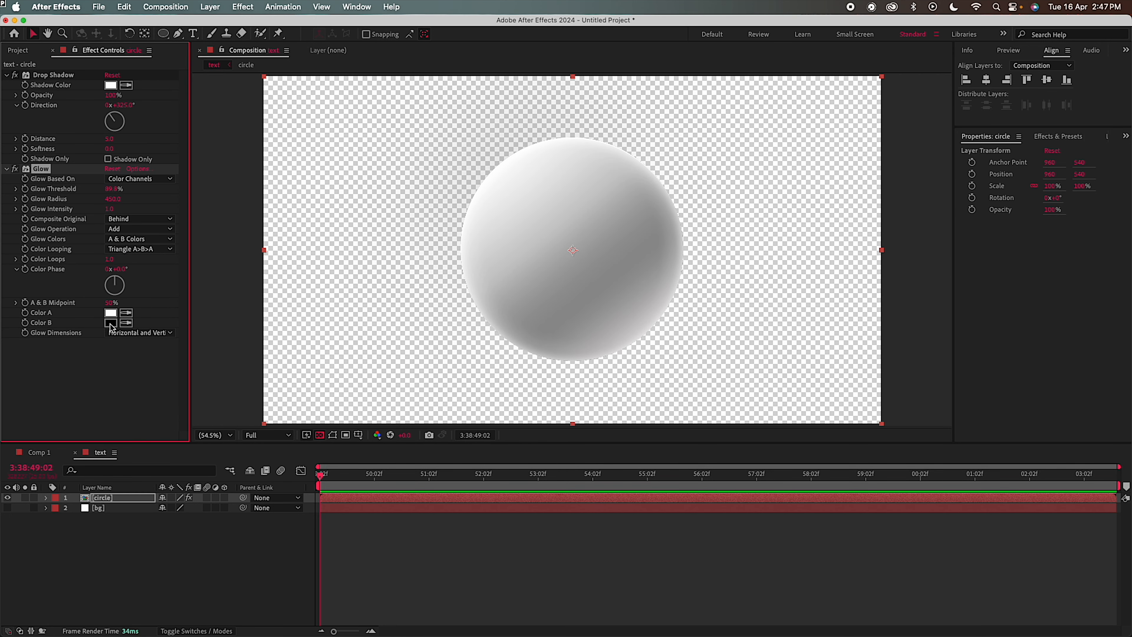
{"action": "left_click", "coordinate": [111, 325]}
{"action": "left_click_drag", "start_coordinate": [244, 281], "coordinate": [137, 184]}
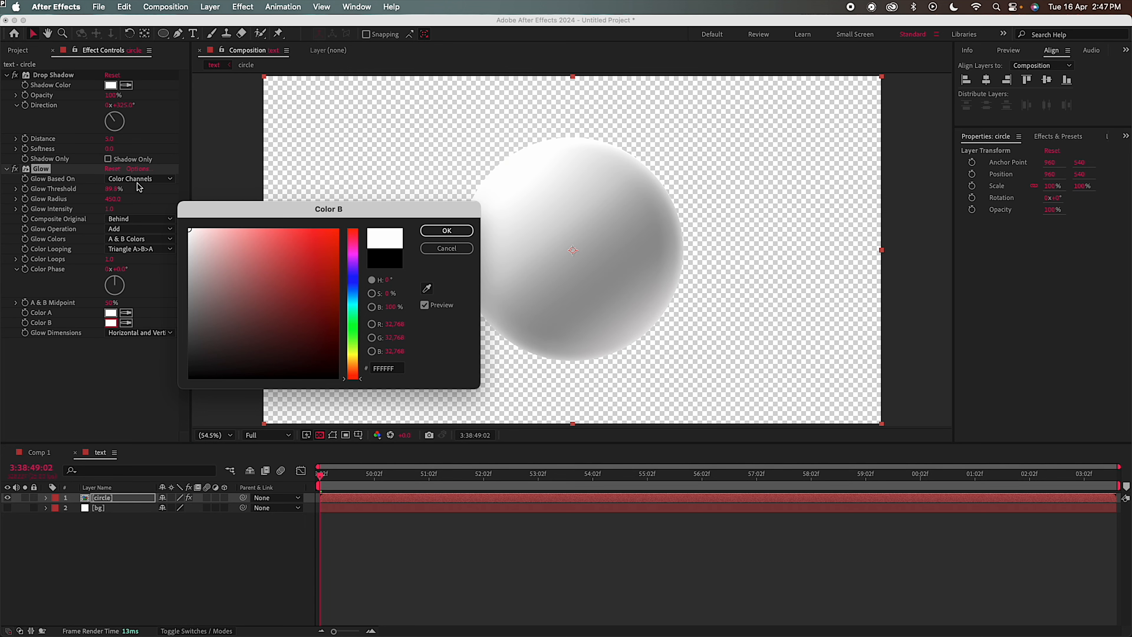
{"action": "left_click", "coordinate": [447, 231]}
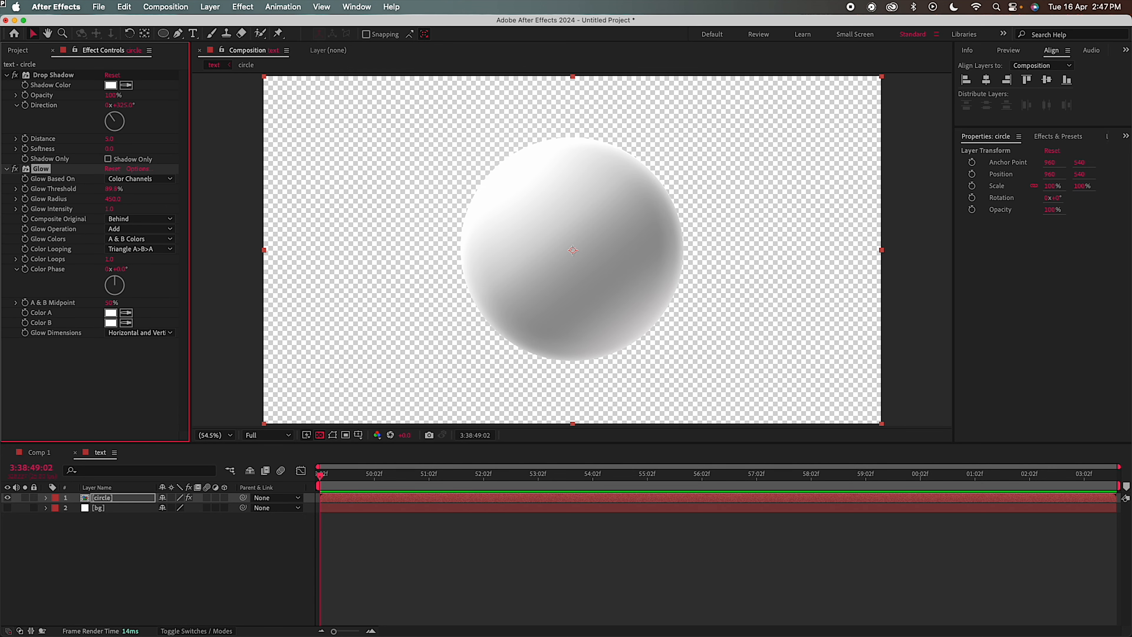
{"action": "left_click_drag", "start_coordinate": [111, 189], "coordinate": [227, 187]}
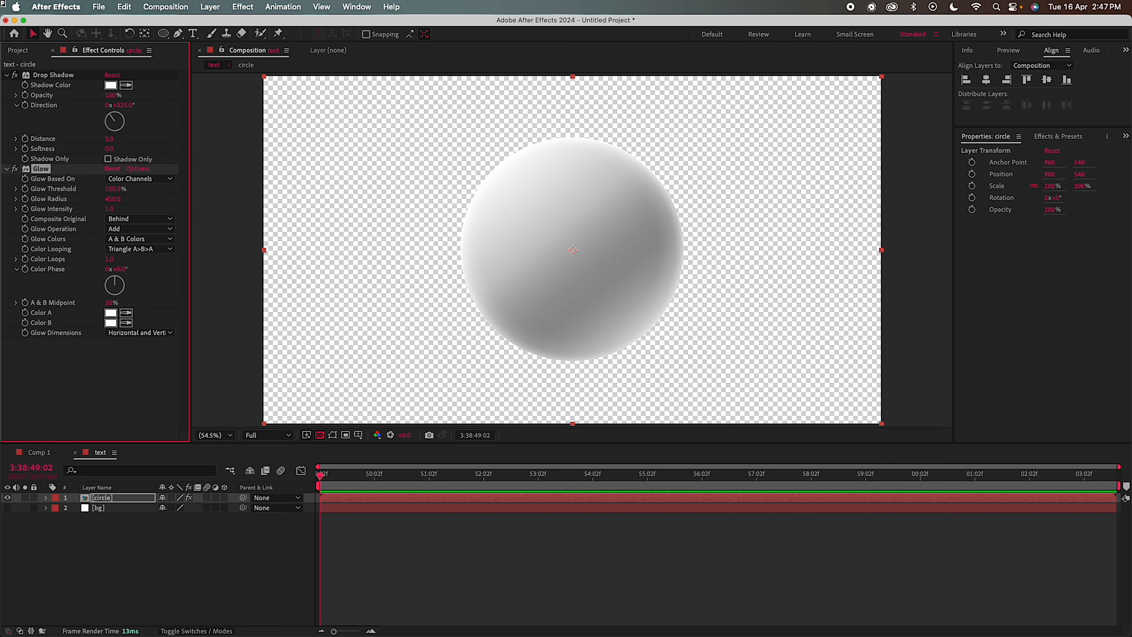
{"action": "left_click_drag", "start_coordinate": [112, 199], "coordinate": [208, 201]}
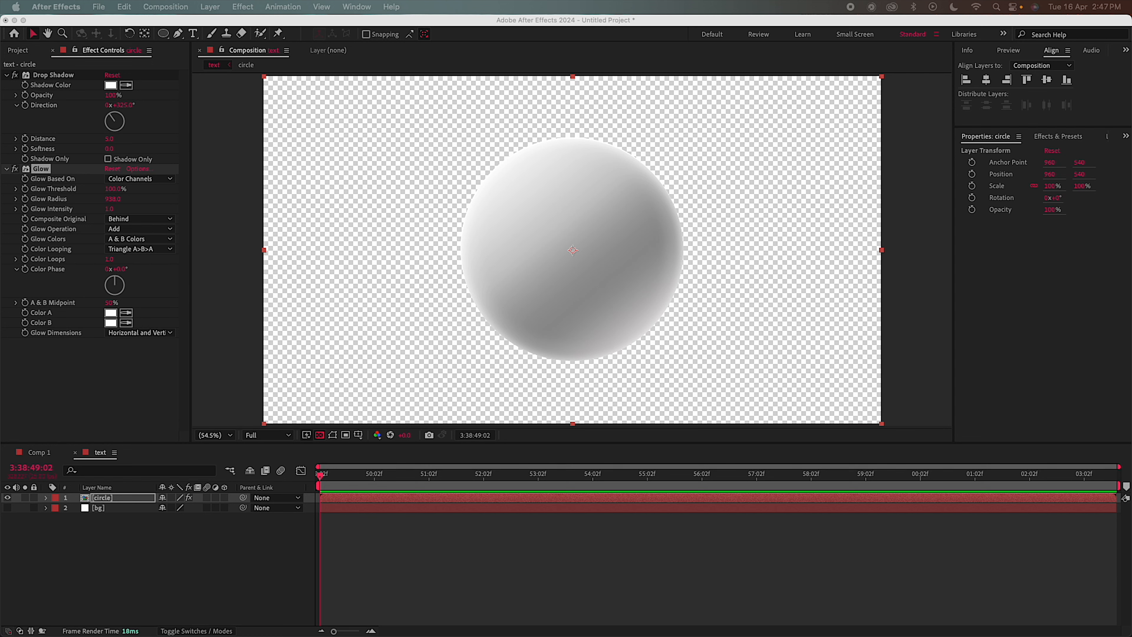
Collapse the Glow and Drop Shadow settings and duplicate the Glow effect
{"action": "left_click", "coordinate": [8, 174]}
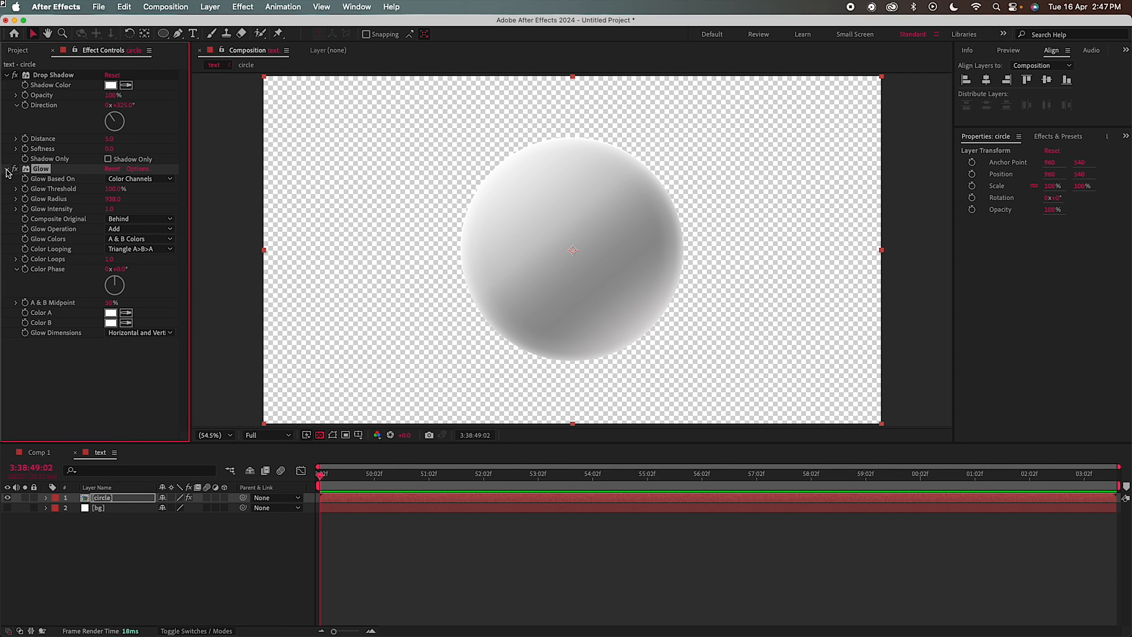
{"action": "left_click", "coordinate": [7, 170]}
{"action": "left_click", "coordinate": [6, 75]}
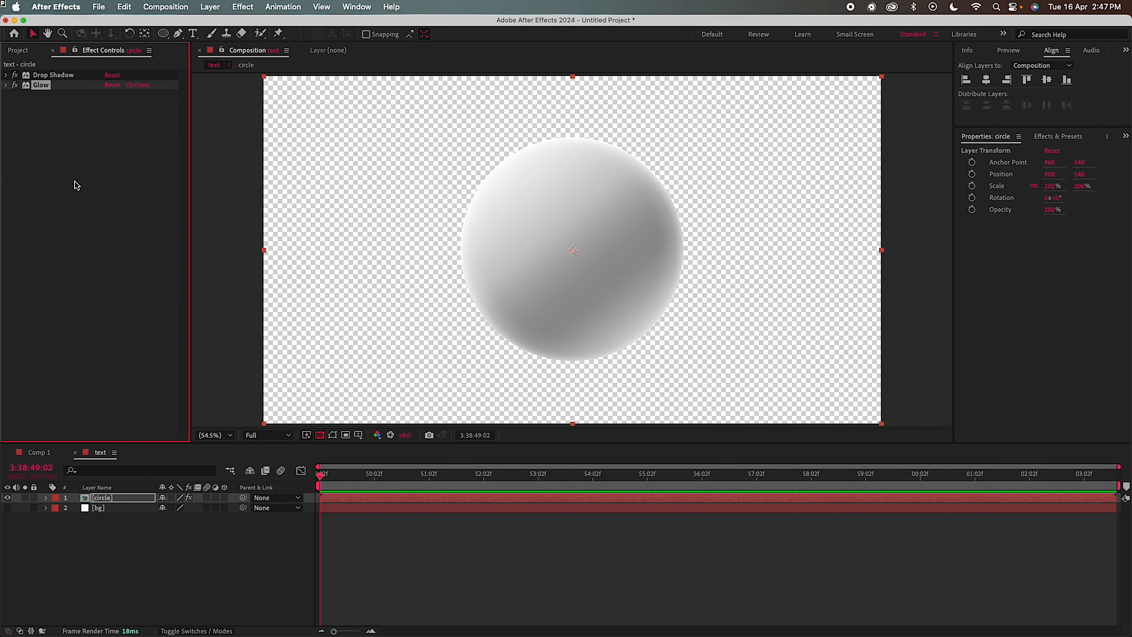
{"action": "right_click", "coordinate": [45, 90]}
{"action": "left_click", "coordinate": [70, 155]}
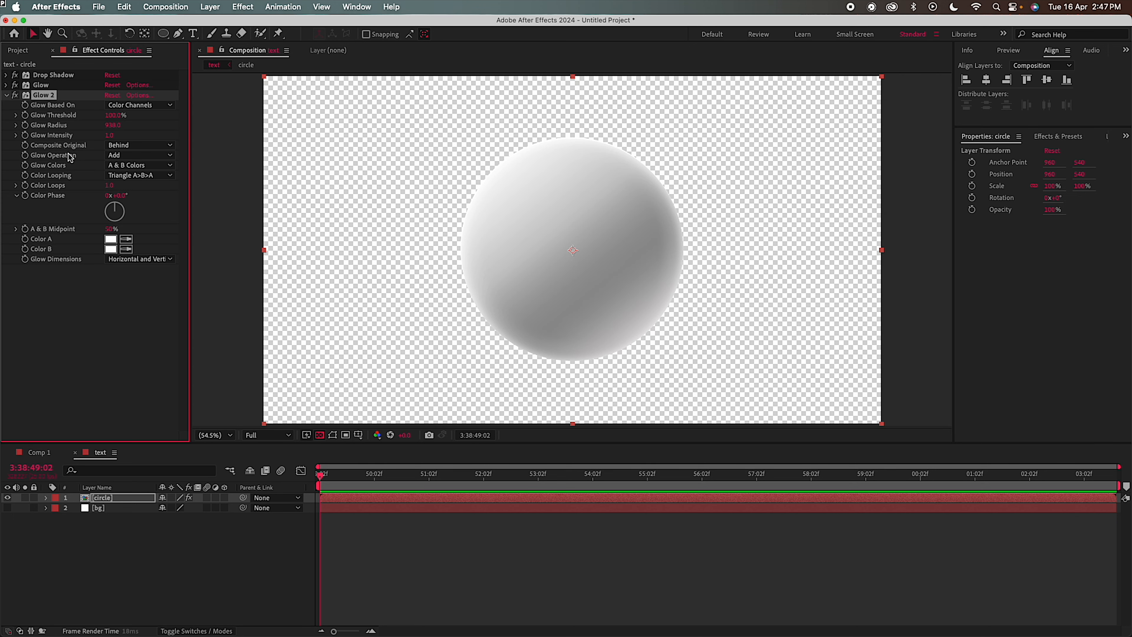
{"action": "right_click", "coordinate": [23, 308]}
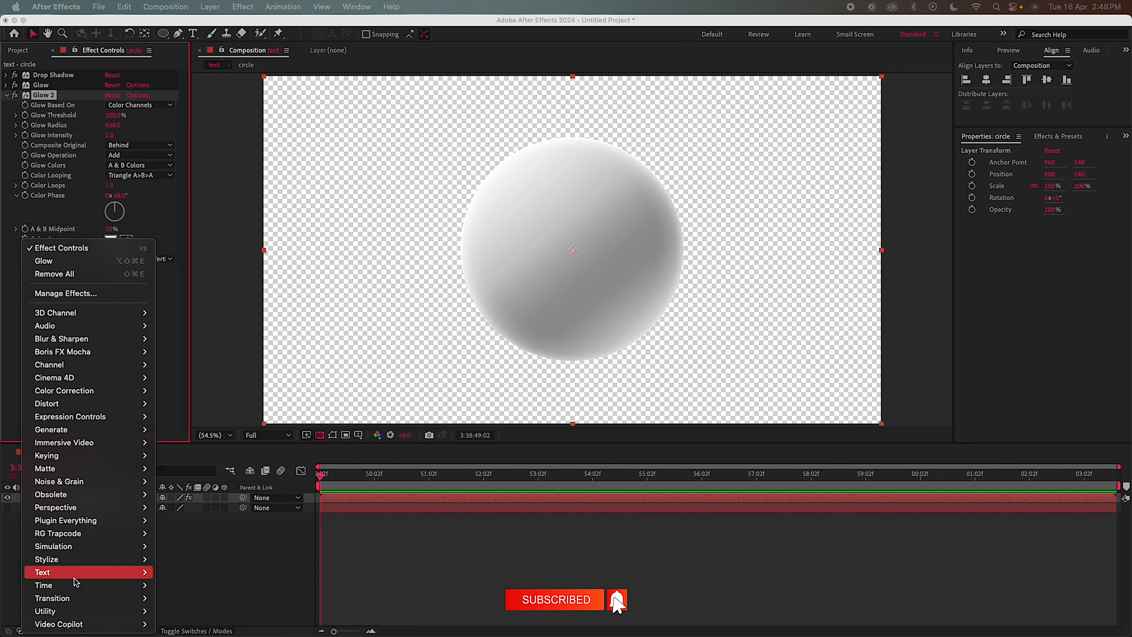
{"action": "mouse_move", "coordinate": [69, 565]}
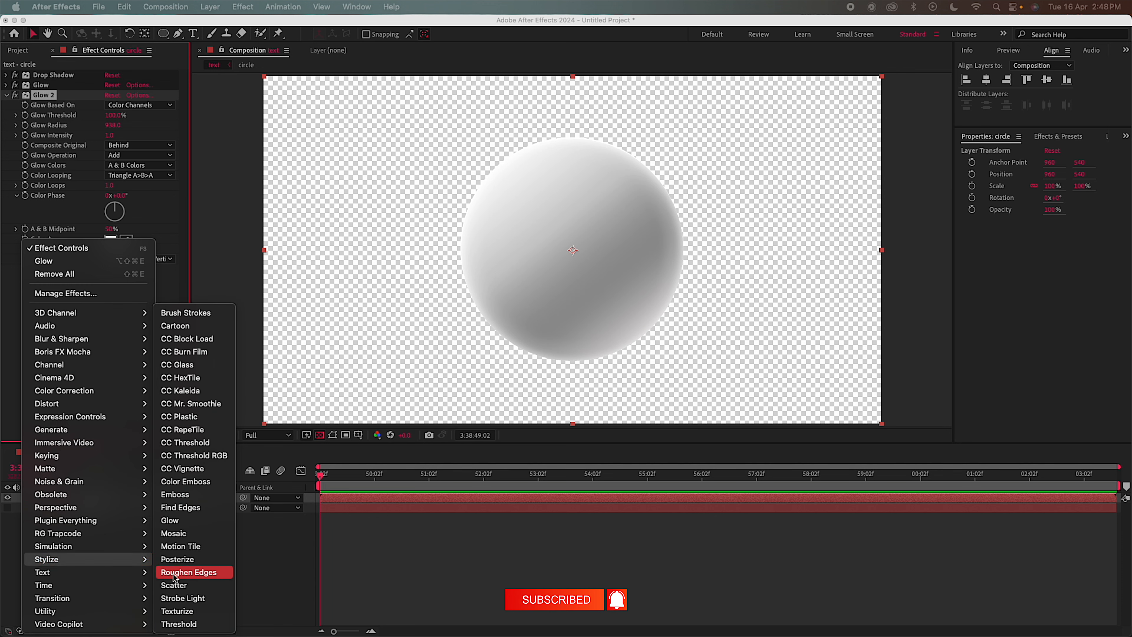
Add a Posterize effect to the circle with level 70
{"action": "left_click", "coordinate": [178, 560]}
{"action": "left_click", "coordinate": [108, 280]}
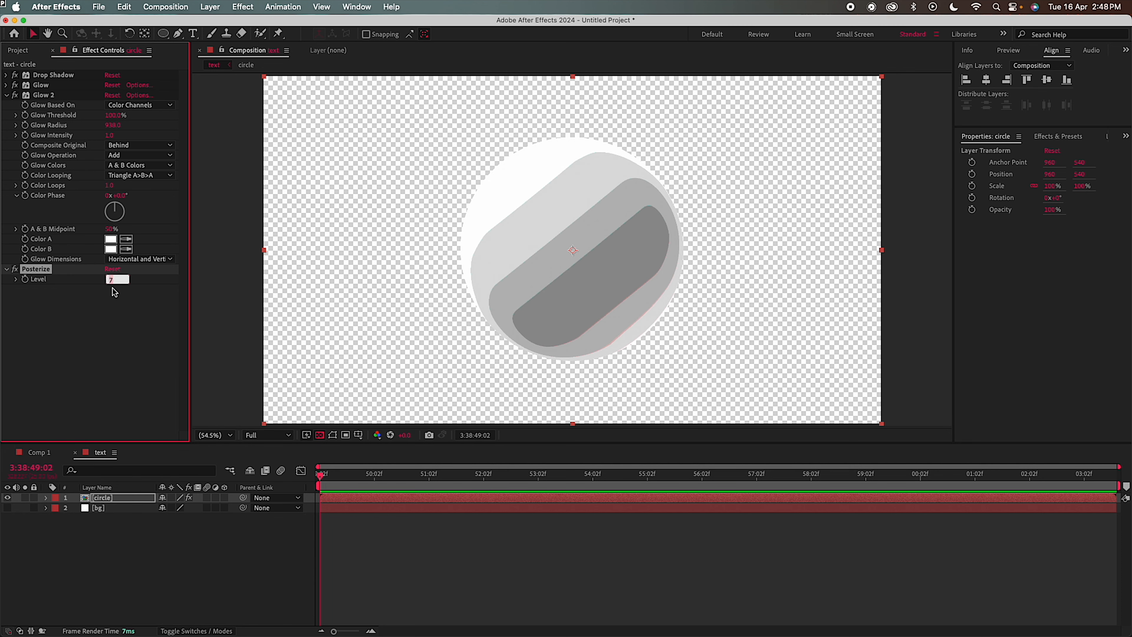
{"action": "type", "text": "0"}
{"action": "key", "text": "Return"}
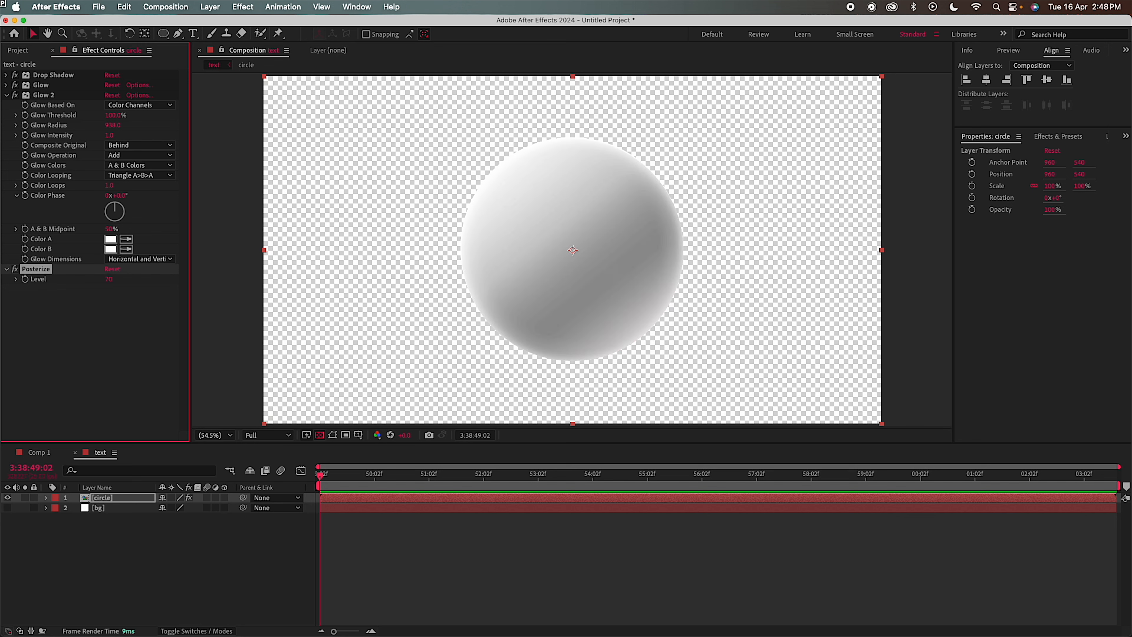
Add a Tritone effect to the circle with pale lavender midtones
{"action": "right_click", "coordinate": [72, 337]}
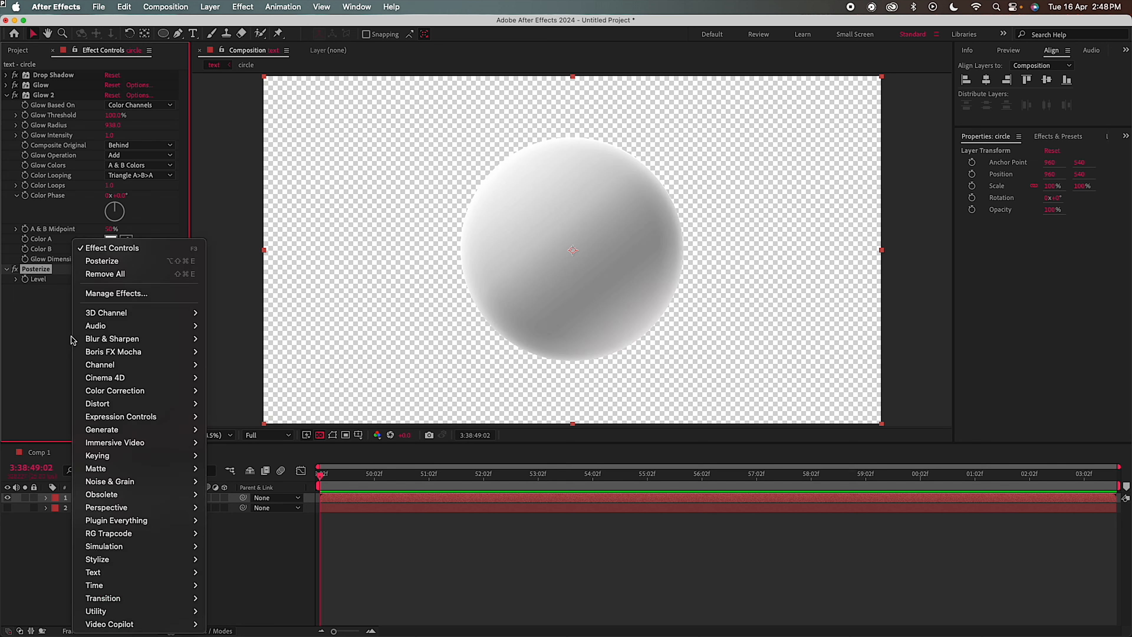
{"action": "mouse_move", "coordinate": [127, 392]}
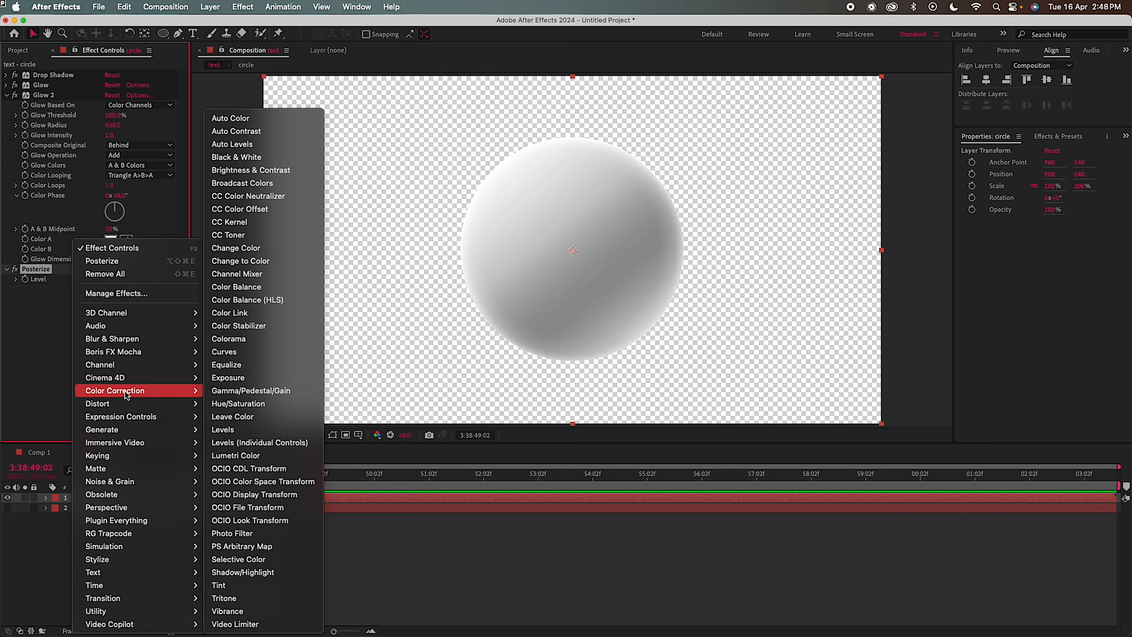
{"action": "left_click", "coordinate": [248, 598]}
{"action": "left_click", "coordinate": [110, 309]}
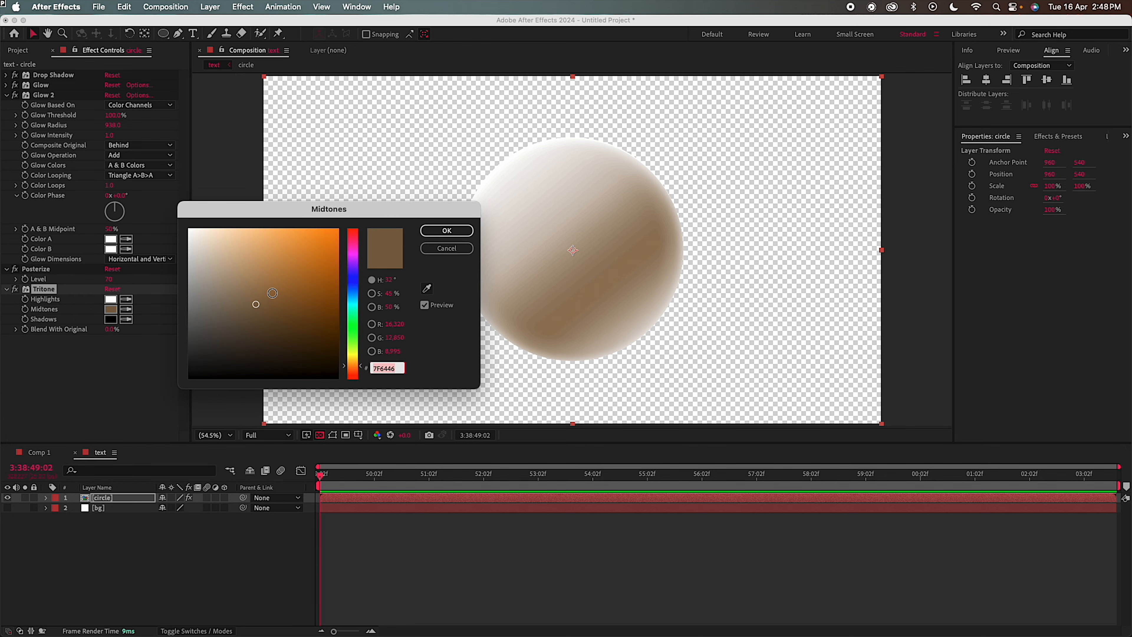
{"action": "left_click_drag", "start_coordinate": [261, 289], "coordinate": [191, 261]}
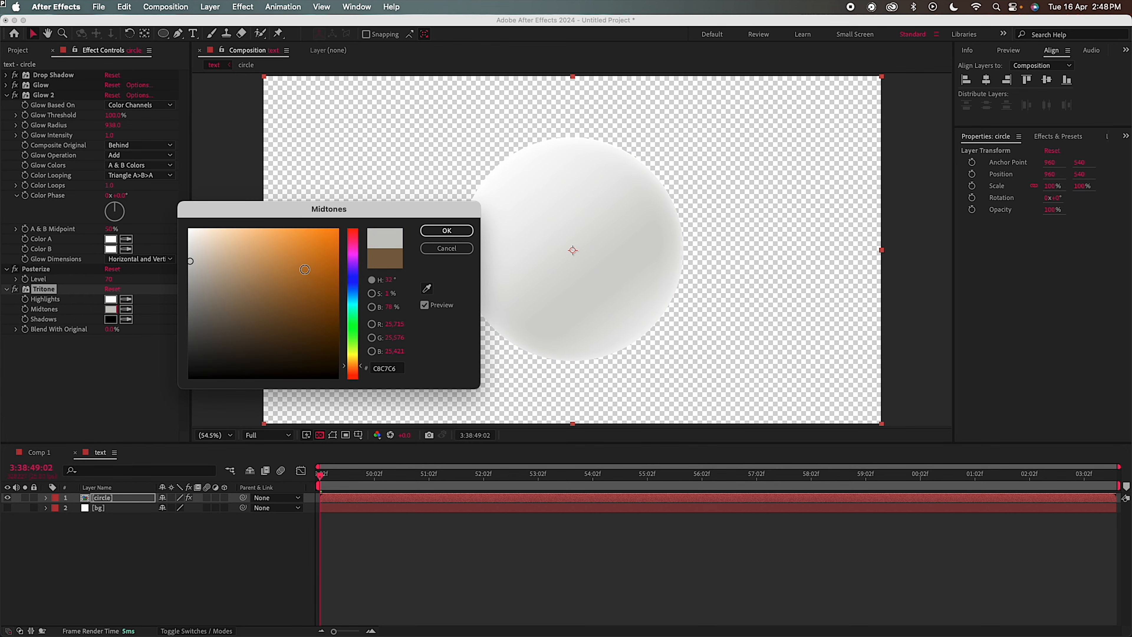
{"action": "left_click_drag", "start_coordinate": [346, 283], "coordinate": [352, 271]}
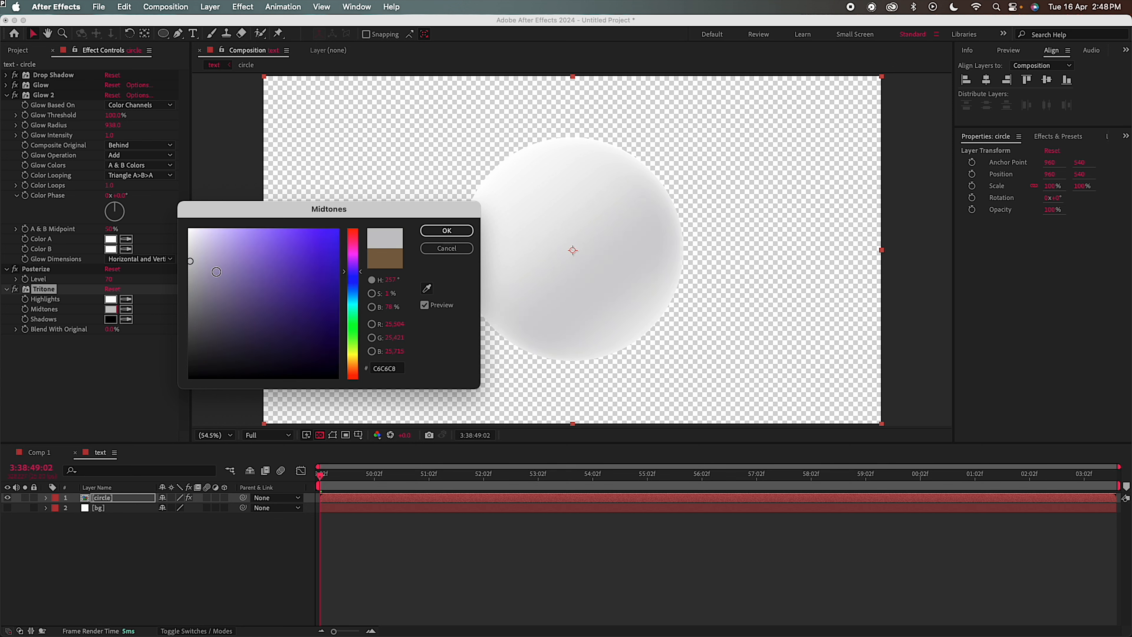
{"action": "left_click", "coordinate": [199, 268]}
{"action": "left_click_drag", "start_coordinate": [199, 267], "coordinate": [196, 268]}
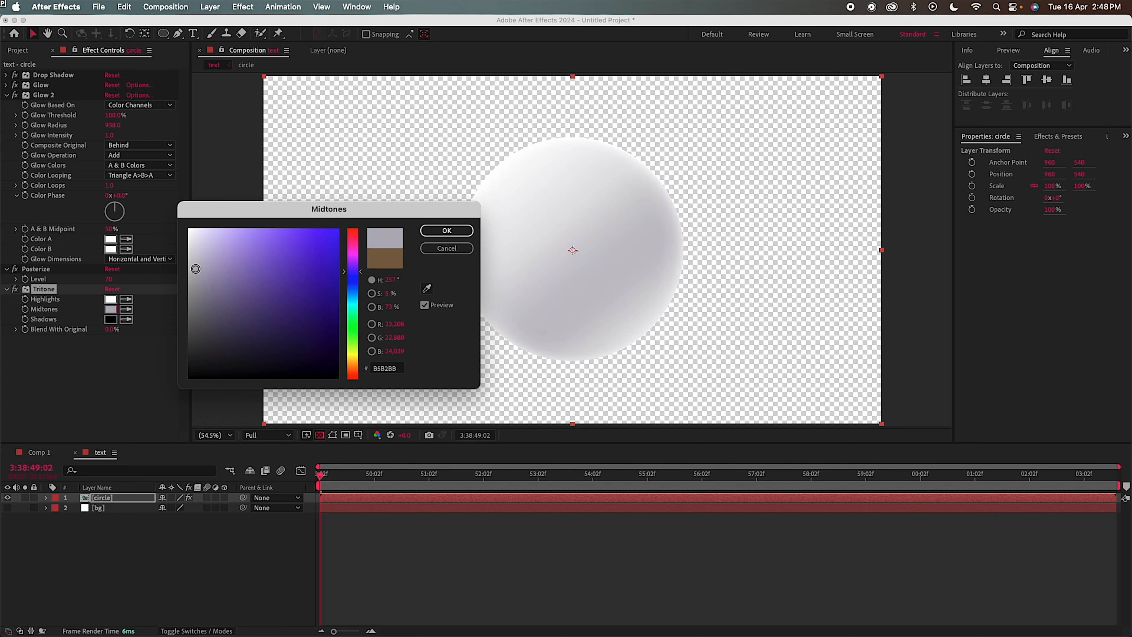
{"action": "left_click", "coordinate": [446, 230]}
{"action": "right_click", "coordinate": [120, 497]}
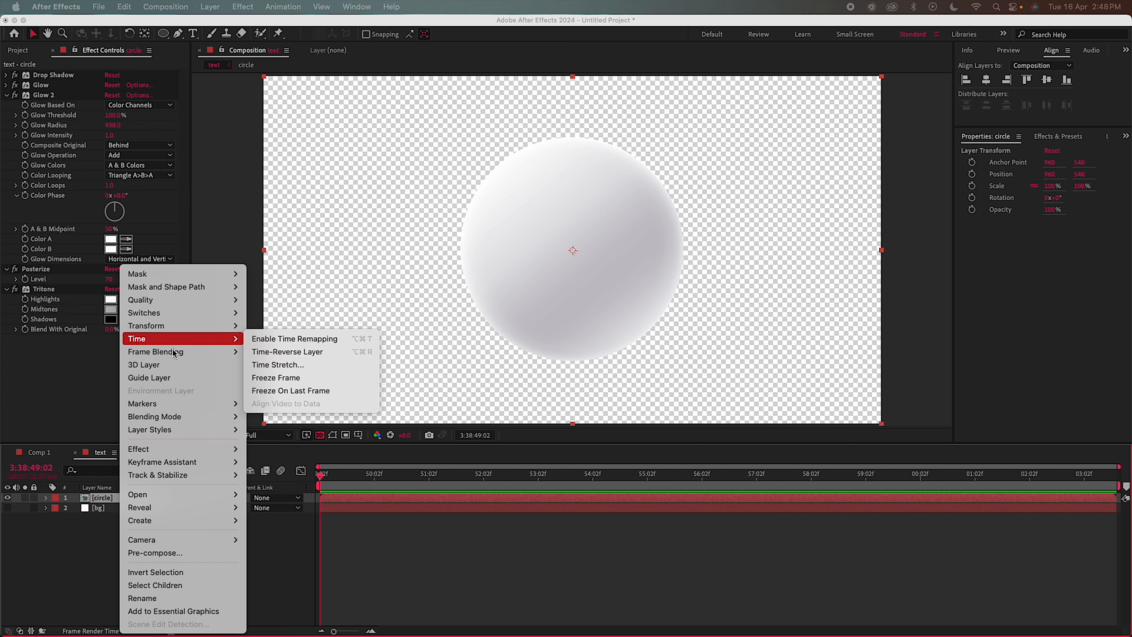
{"action": "left_click", "coordinate": [155, 552]}
Name the precomp 'circle last', make the layer 3D, and duplicate it
{"action": "type", "text": "circle Co"}
{"action": "type", "text": "last"}
{"action": "left_click", "coordinate": [665, 400]}
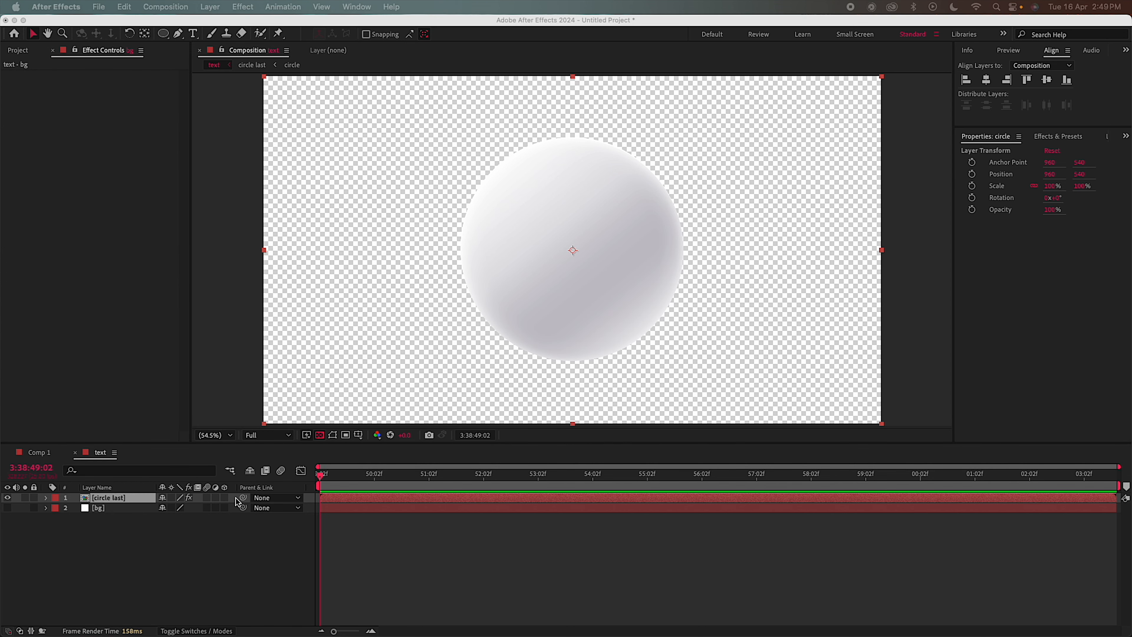
{"action": "left_click", "coordinate": [224, 498]}
{"action": "left_click", "coordinate": [224, 498]}
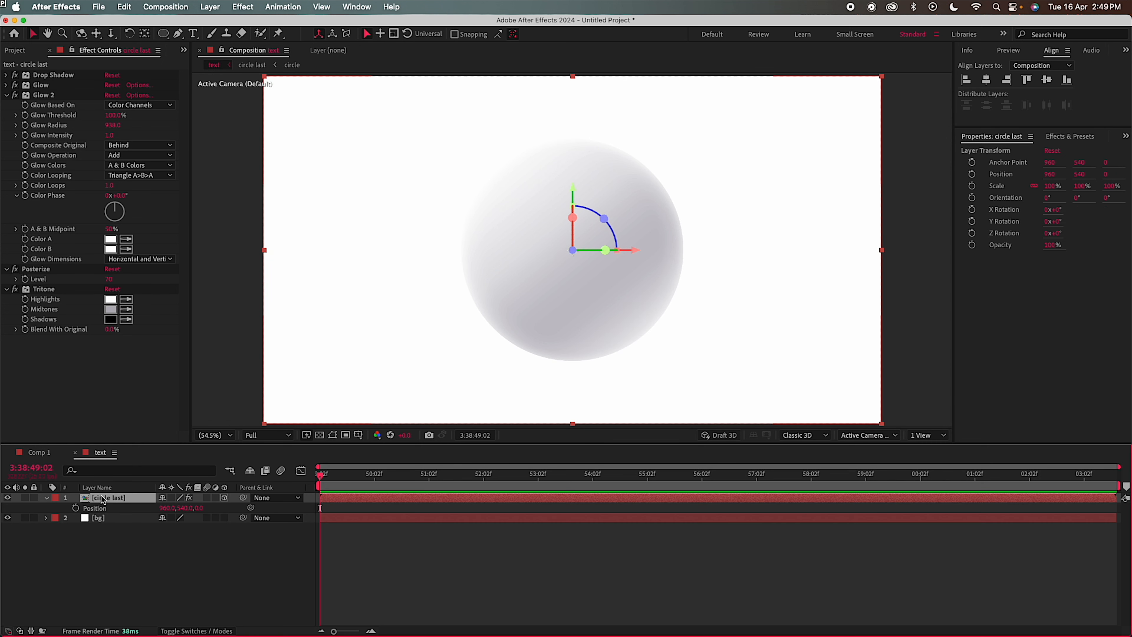
{"action": "key", "text": "super+d"}
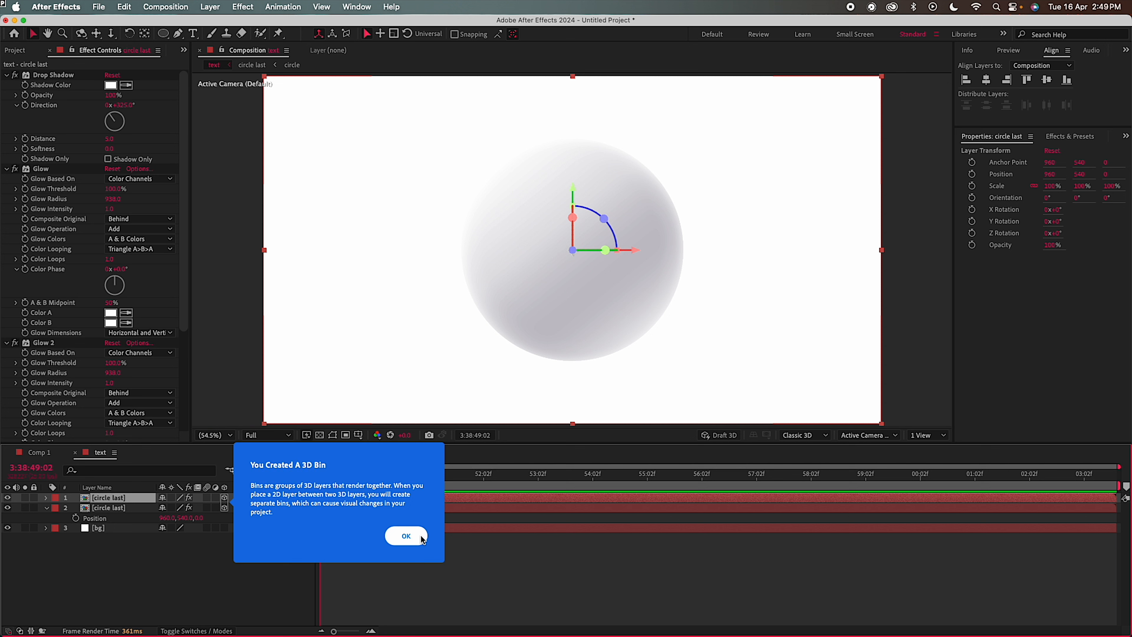
{"action": "left_click", "coordinate": [414, 536]}
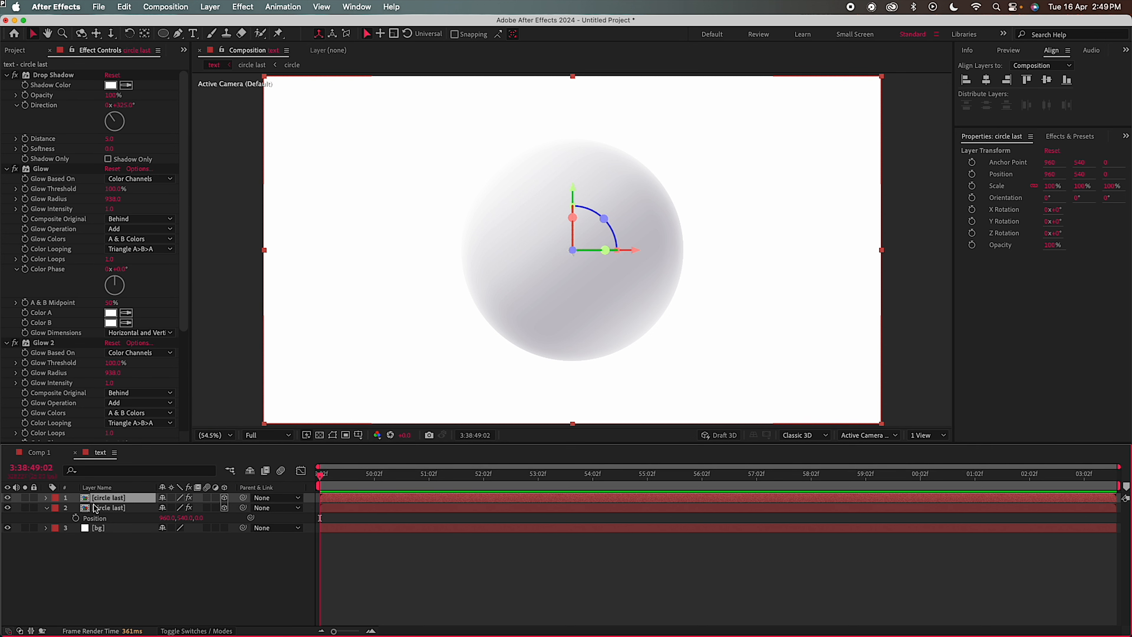
Move the duplicate sphere to the left and adjust its X position and depth
{"action": "key", "text": "p"}
{"action": "left_click_drag", "start_coordinate": [167, 508], "coordinate": [7, 508]}
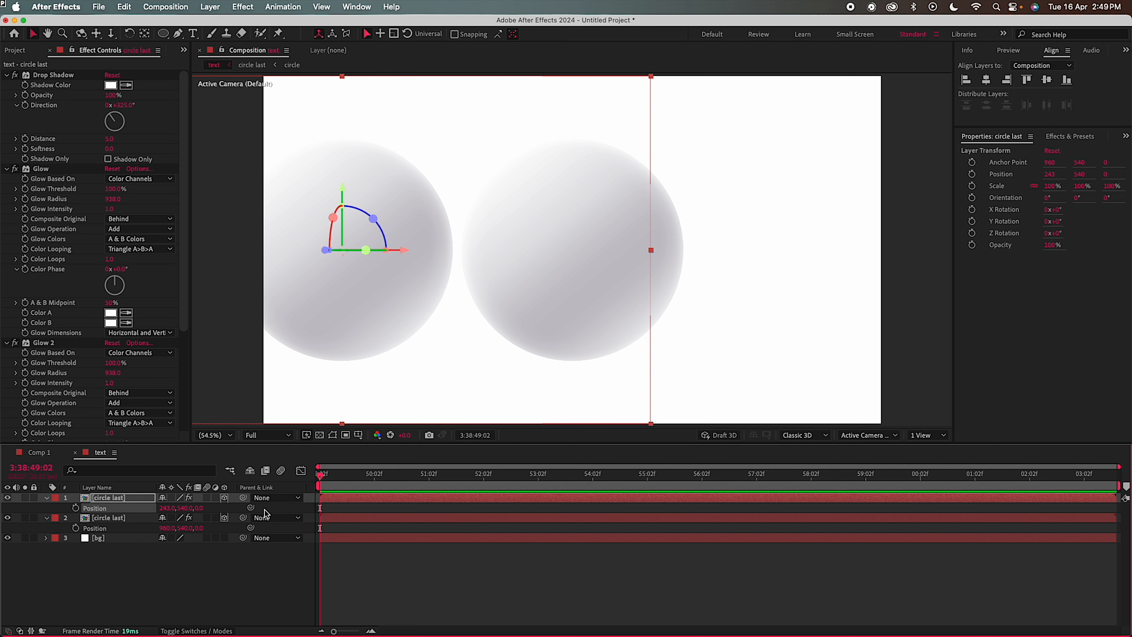
{"action": "left_click_drag", "start_coordinate": [166, 509], "coordinate": [106, 511]}
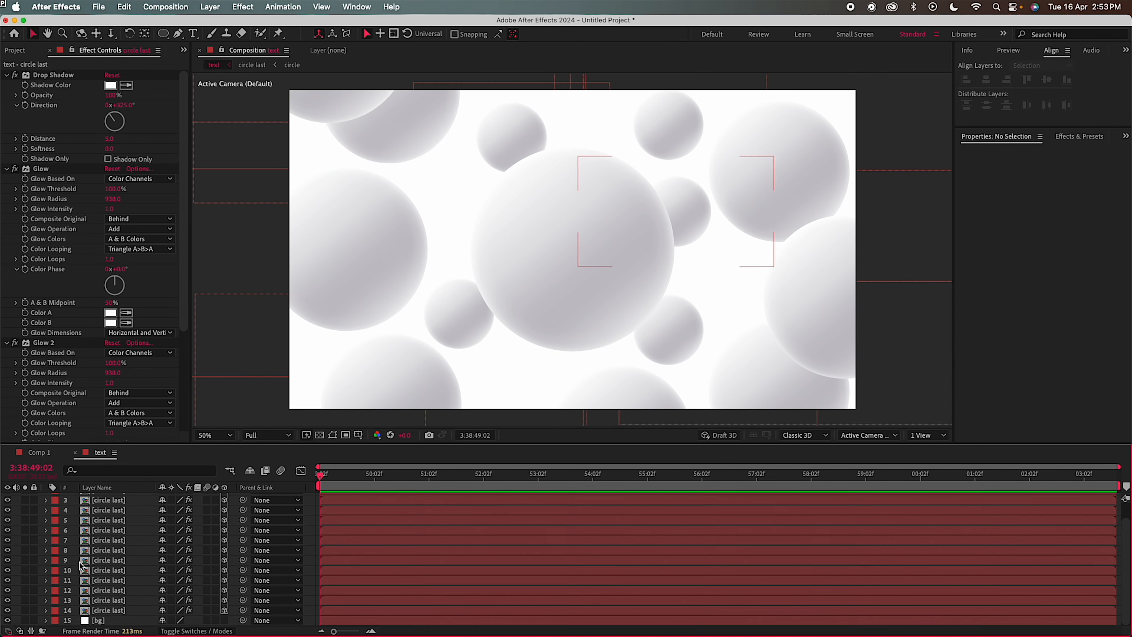
{"action": "left_click", "coordinate": [210, 7]}
Create a new camera layer, Camera 1, with the default settings
{"action": "mouse_move", "coordinate": [250, 25]}
{"action": "left_click", "coordinate": [348, 67]}
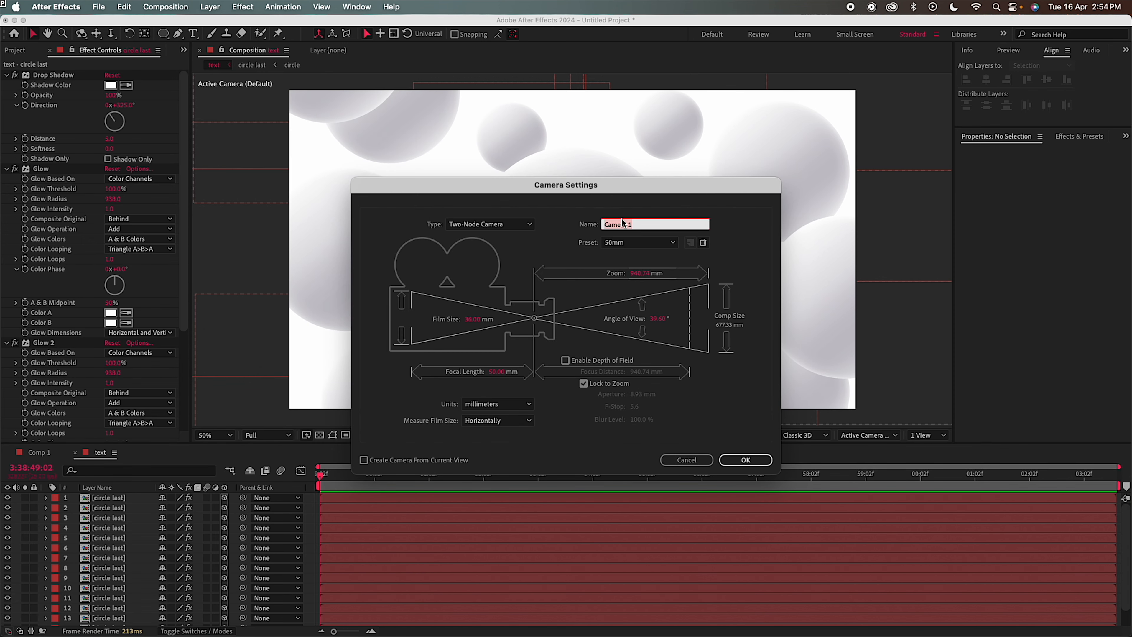
{"action": "left_click", "coordinate": [734, 460]}
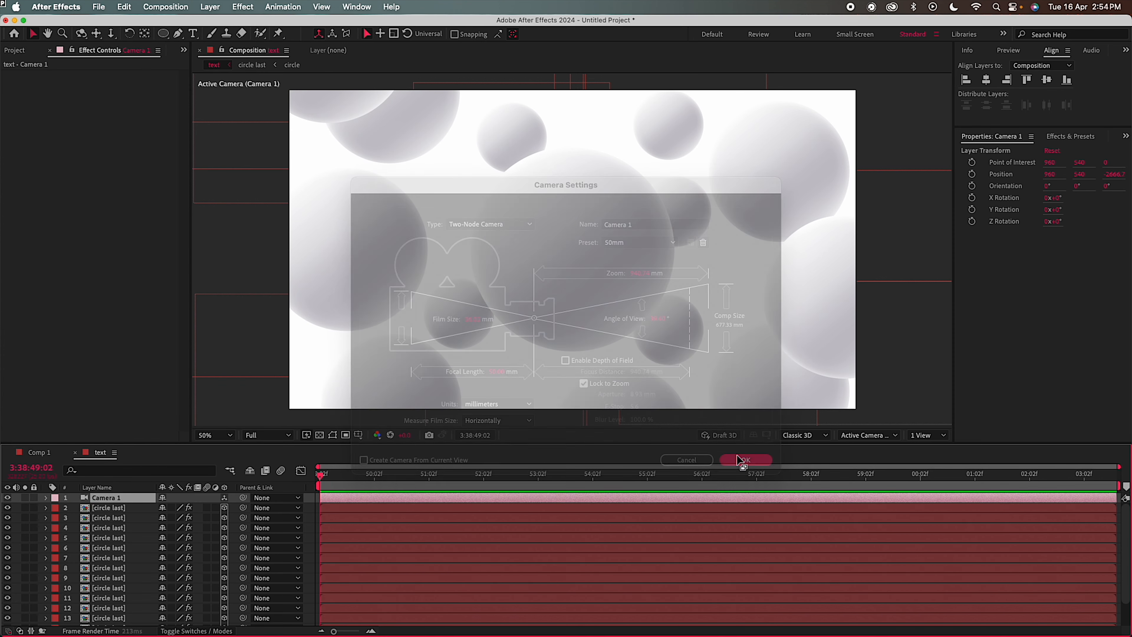
Turn on depth of field with focus distance 2913.7, aperture 381.3 and blur level 43%
{"action": "left_click", "coordinate": [45, 497]}
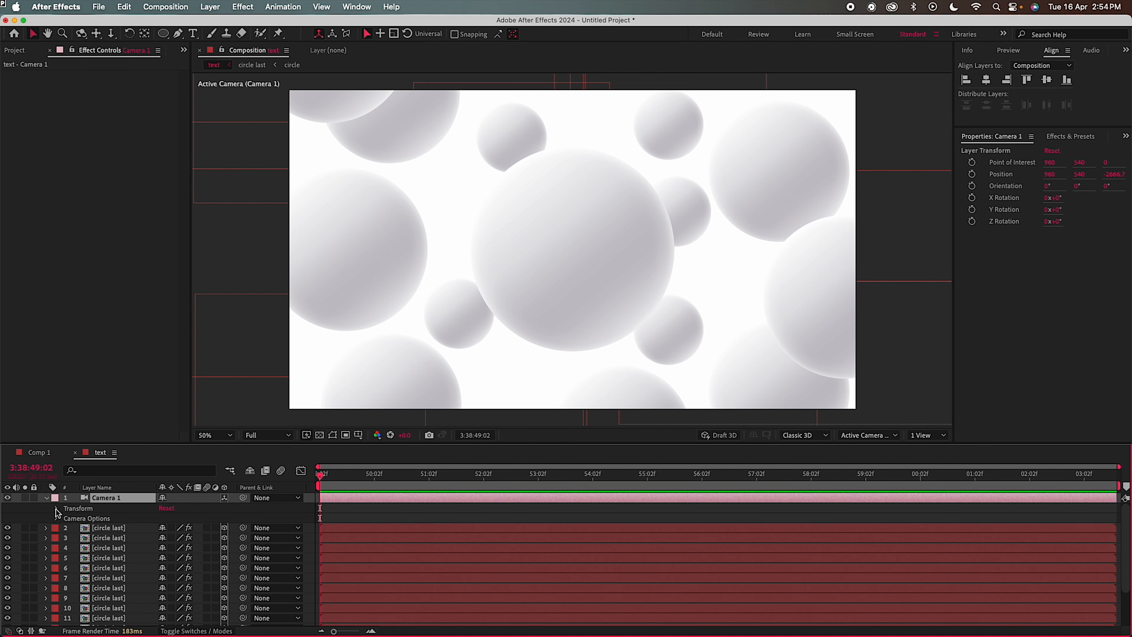
{"action": "left_click", "coordinate": [56, 518]}
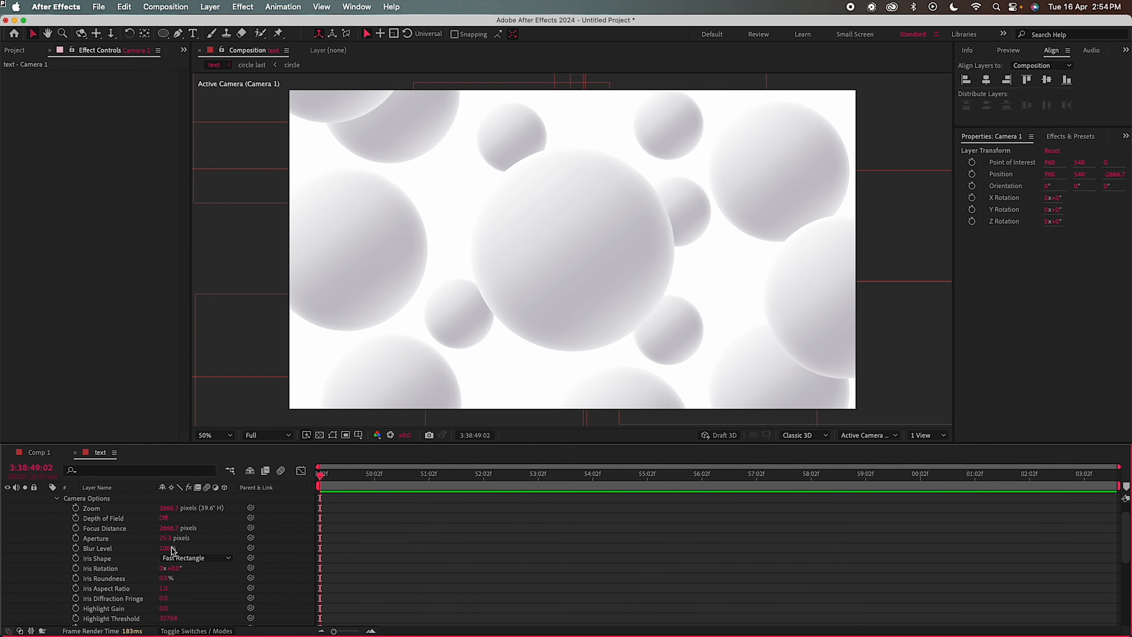
{"action": "left_click", "coordinate": [163, 518]}
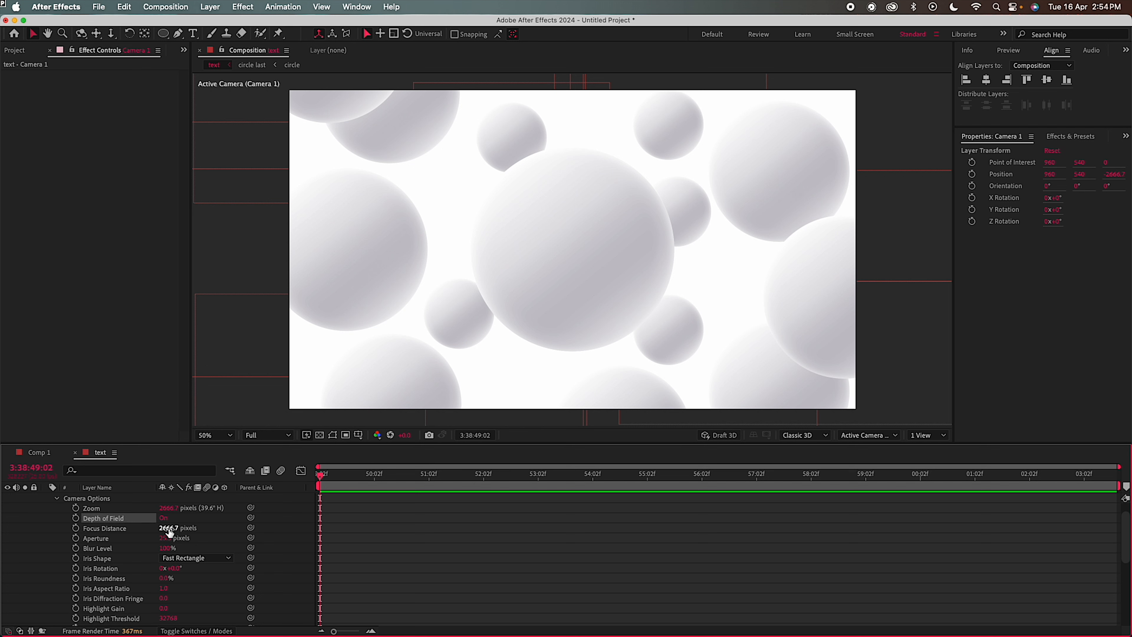
{"action": "left_click_drag", "start_coordinate": [167, 528], "coordinate": [276, 526]}
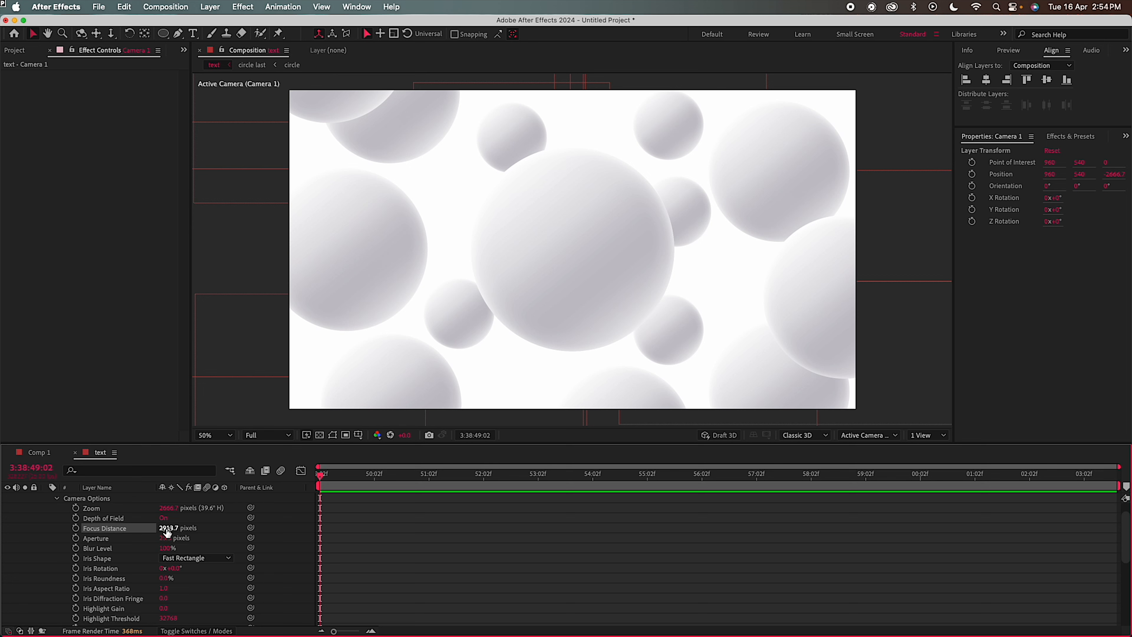
{"action": "left_click_drag", "start_coordinate": [166, 538], "coordinate": [294, 539]}
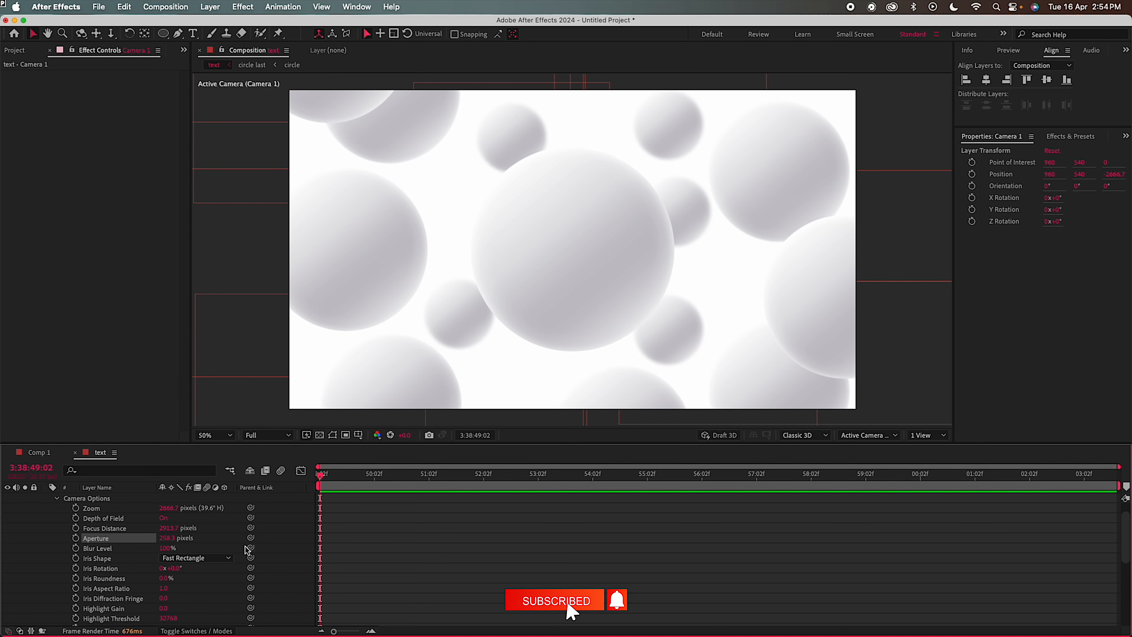
{"action": "left_click_drag", "start_coordinate": [165, 548], "coordinate": [145, 568]}
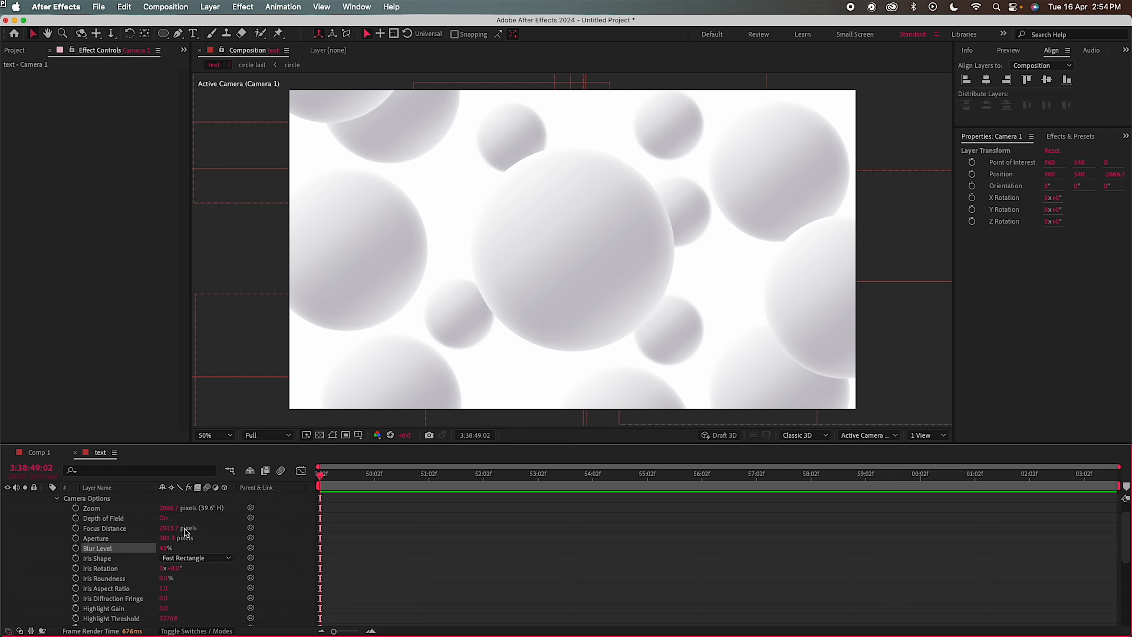
{"action": "left_click", "coordinate": [58, 499]}
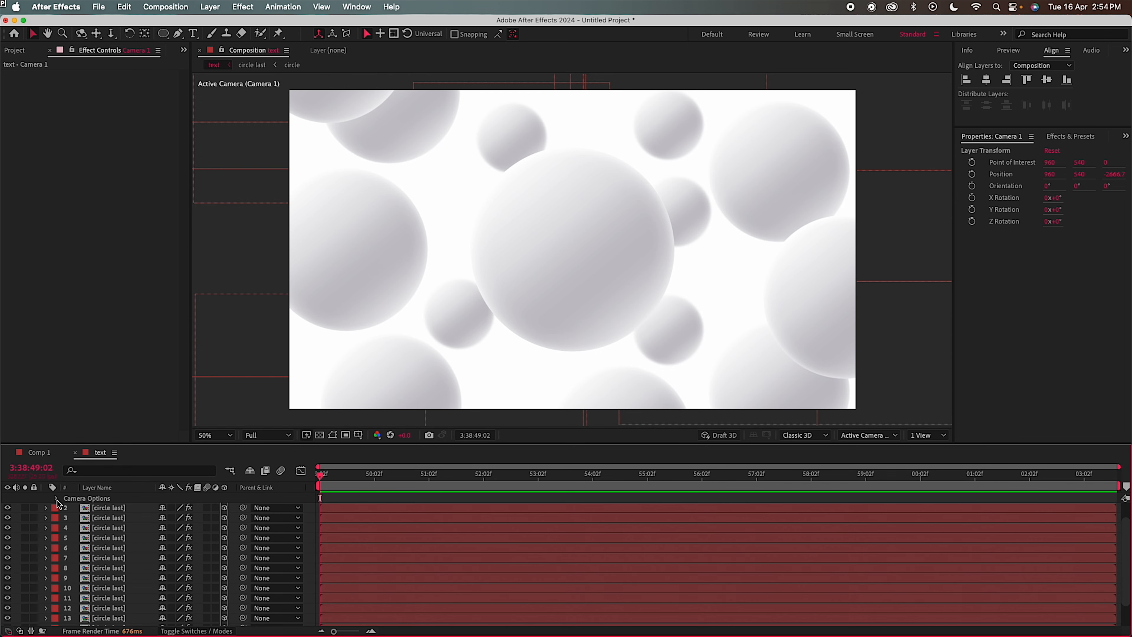
Open the circle last precomp and select the circle layer inside it
{"action": "scroll", "coordinate": [103, 575], "scroll_direction": "down", "scroll_amount": 2}
{"action": "left_click", "coordinate": [102, 614]}
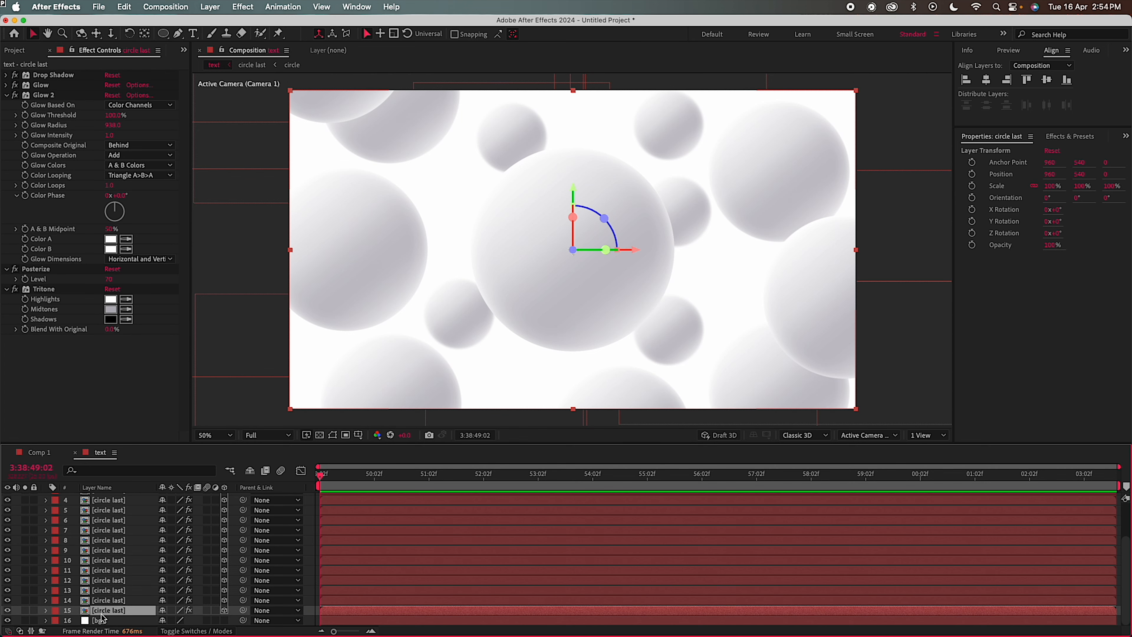
{"action": "double_click", "coordinate": [103, 611]}
{"action": "left_click", "coordinate": [99, 498]}
Resize the circle last composition to 3500×3500 in Composition Settings
{"action": "left_click", "coordinate": [142, 7]}
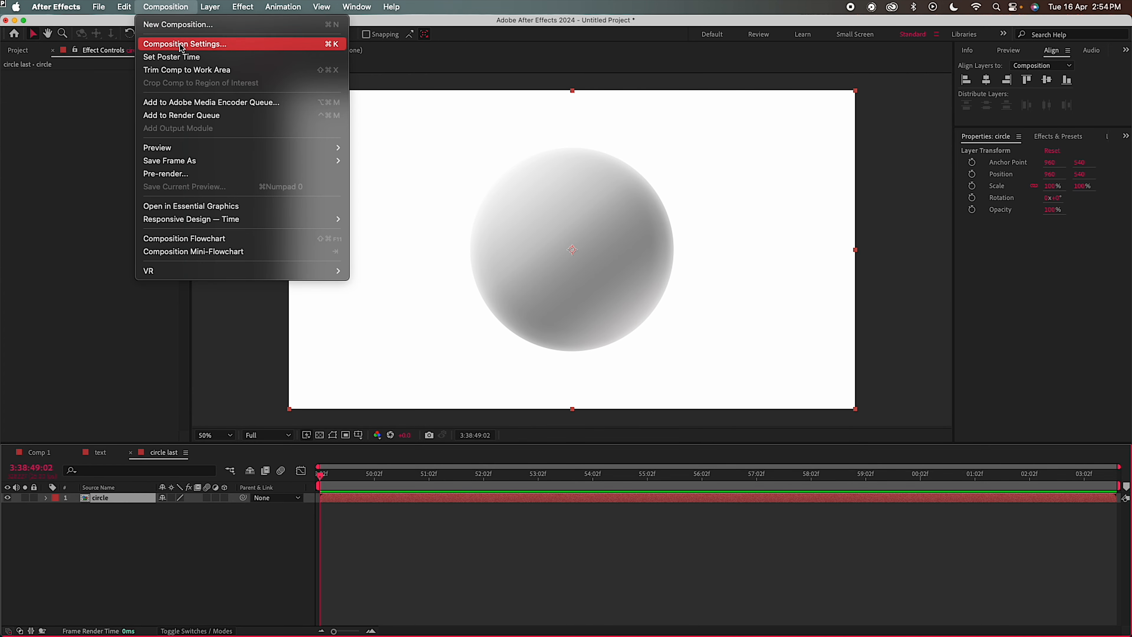
{"action": "left_click", "coordinate": [180, 41]}
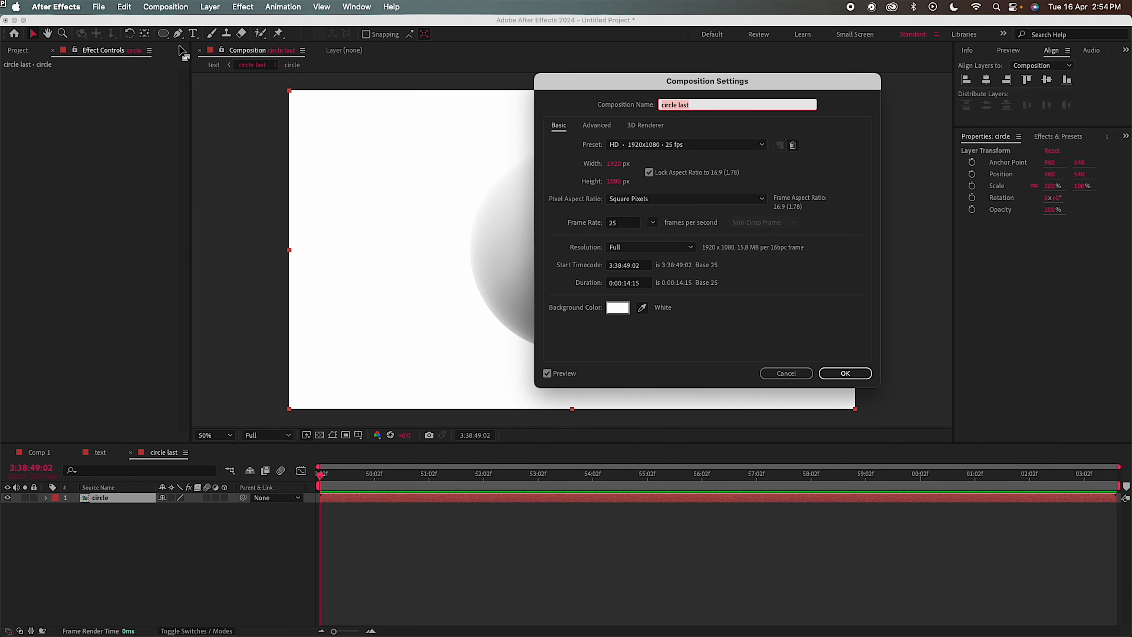
{"action": "left_click", "coordinate": [614, 164]}
{"action": "type", "text": "3500"}
{"action": "left_click", "coordinate": [650, 173]}
{"action": "left_click", "coordinate": [613, 181]}
{"action": "type", "text": "3500"}
{"action": "left_click", "coordinate": [845, 373]}
{"action": "scroll", "coordinate": [395, 369], "scroll_direction": "down", "scroll_amount": 2}
{"action": "left_click", "coordinate": [319, 435]}
Keyframe the circle's Position so it rises from 2754 at the start to 1750
{"action": "scroll", "coordinate": [334, 413], "scroll_direction": "down", "scroll_amount": 1}
{"action": "key", "text": "p"}
{"action": "left_click", "coordinate": [446, 474]}
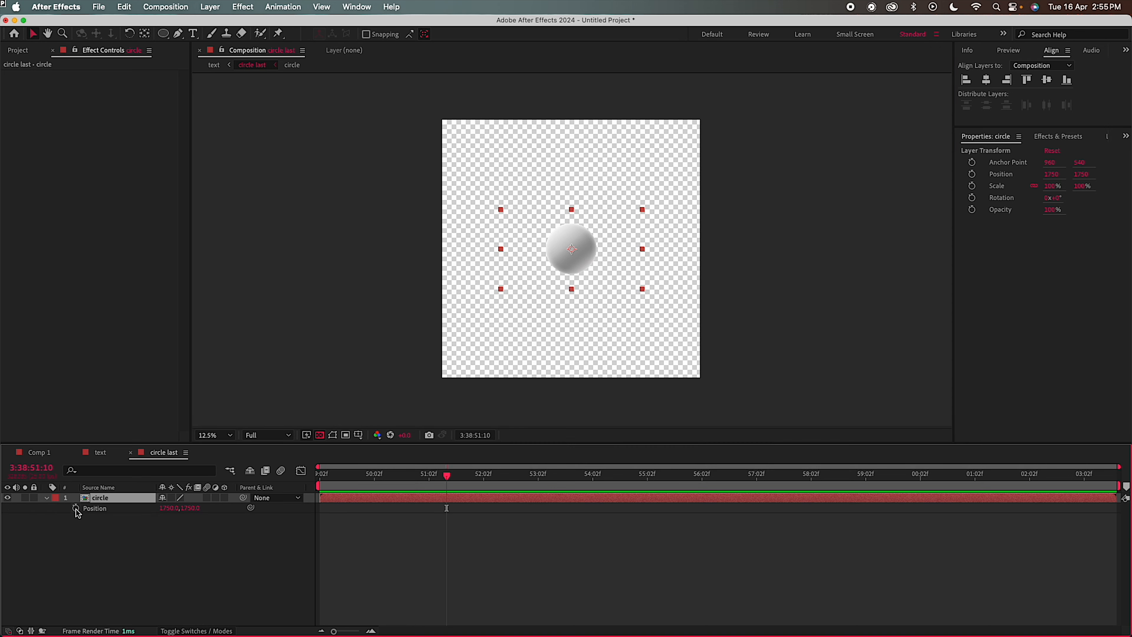
{"action": "left_click", "coordinate": [76, 507]}
{"action": "left_click", "coordinate": [342, 485]}
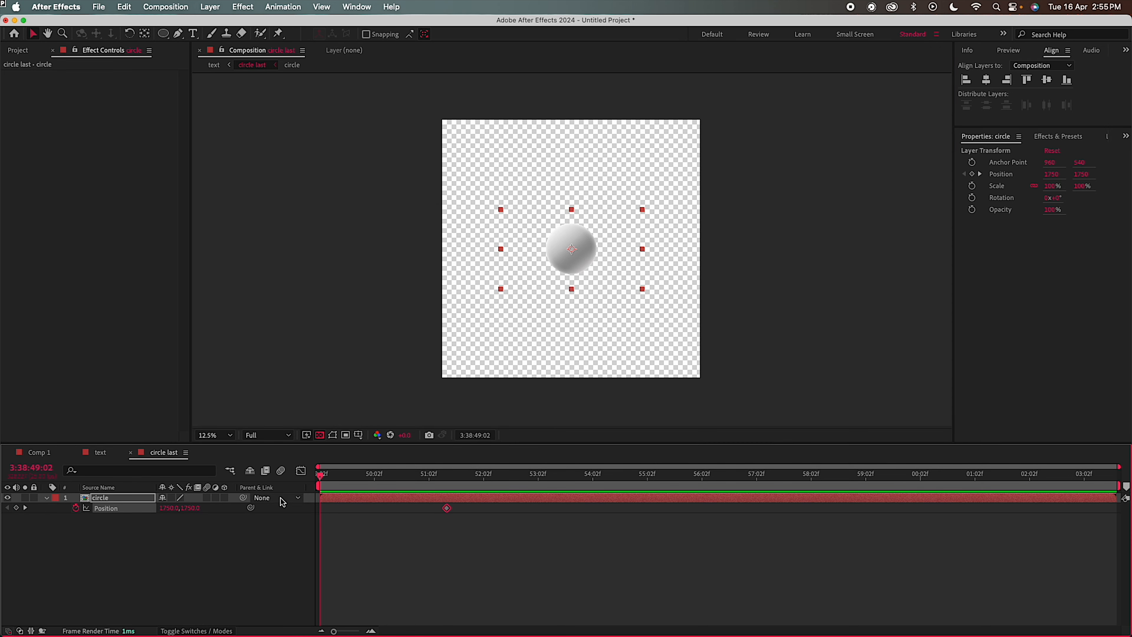
{"action": "left_click_drag", "start_coordinate": [168, 514], "coordinate": [467, 517]}
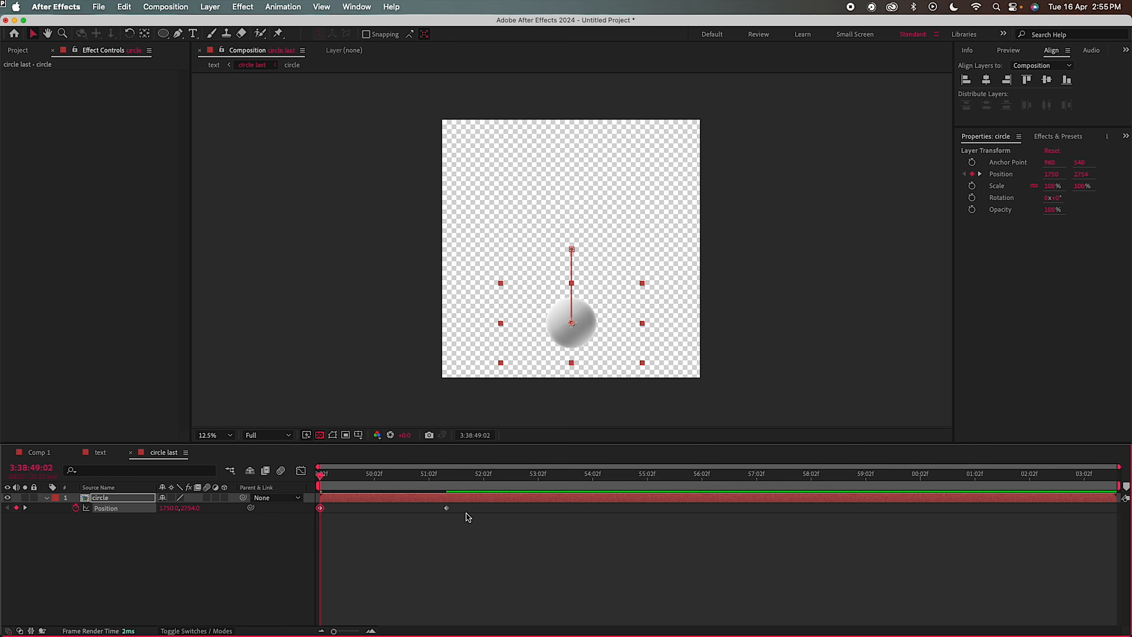
Apply Easy Ease to both Position keyframes and shape the speed graph to peak early
{"action": "left_click", "coordinate": [446, 508]}
{"action": "left_click_drag", "start_coordinate": [497, 530], "coordinate": [285, 508]}
{"action": "right_click", "coordinate": [320, 512]}
{"action": "mouse_move", "coordinate": [361, 624]}
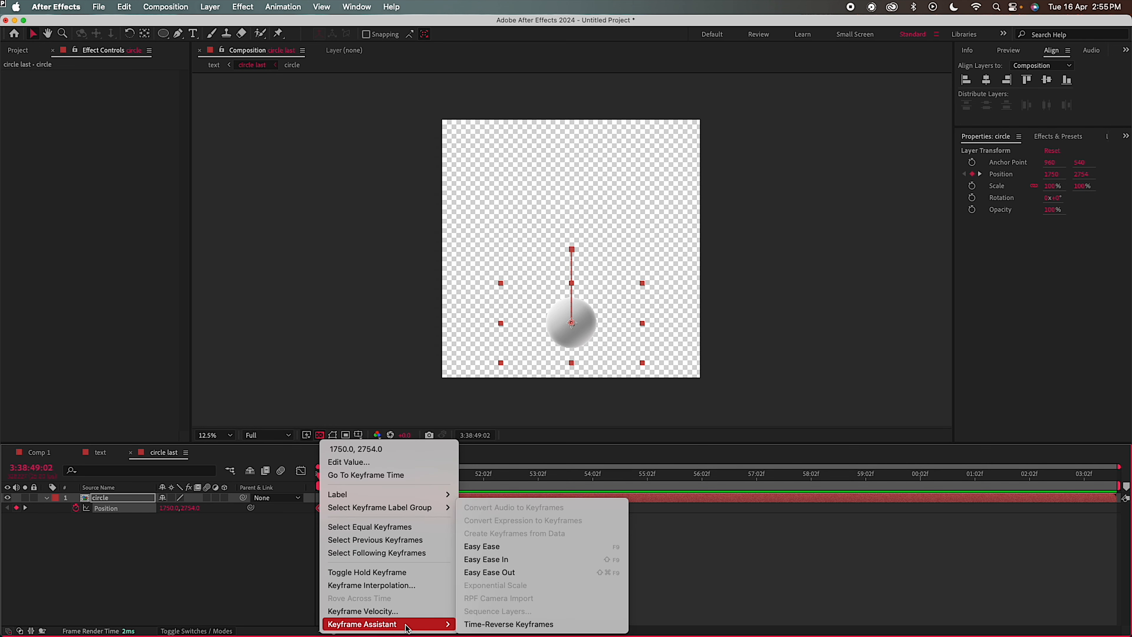
{"action": "left_click", "coordinate": [482, 547]}
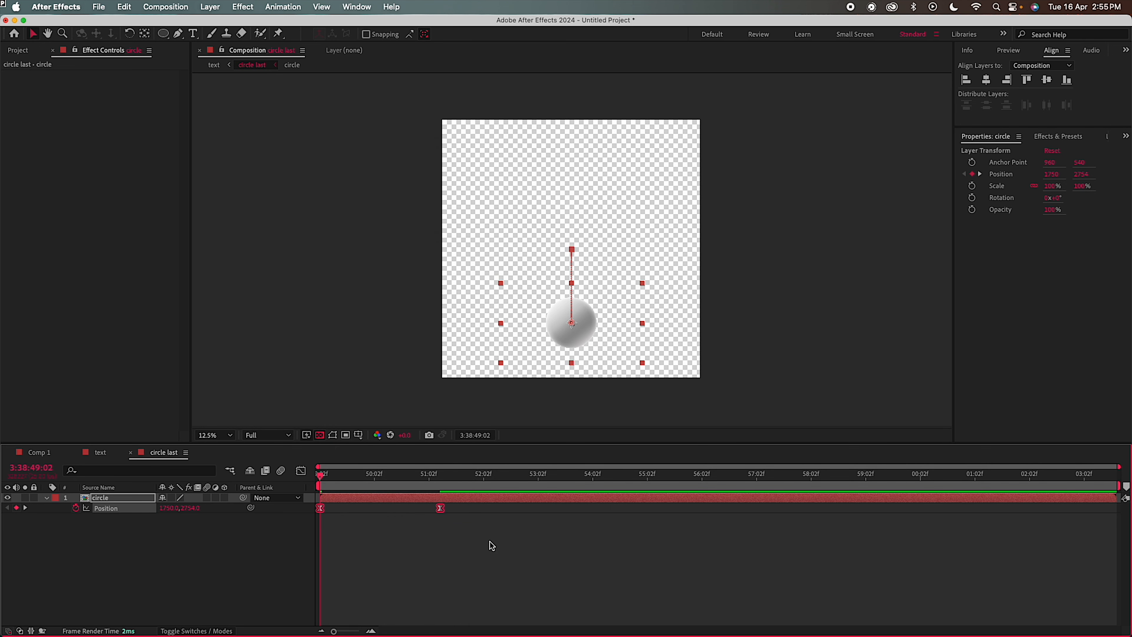
{"action": "left_click", "coordinate": [301, 471]}
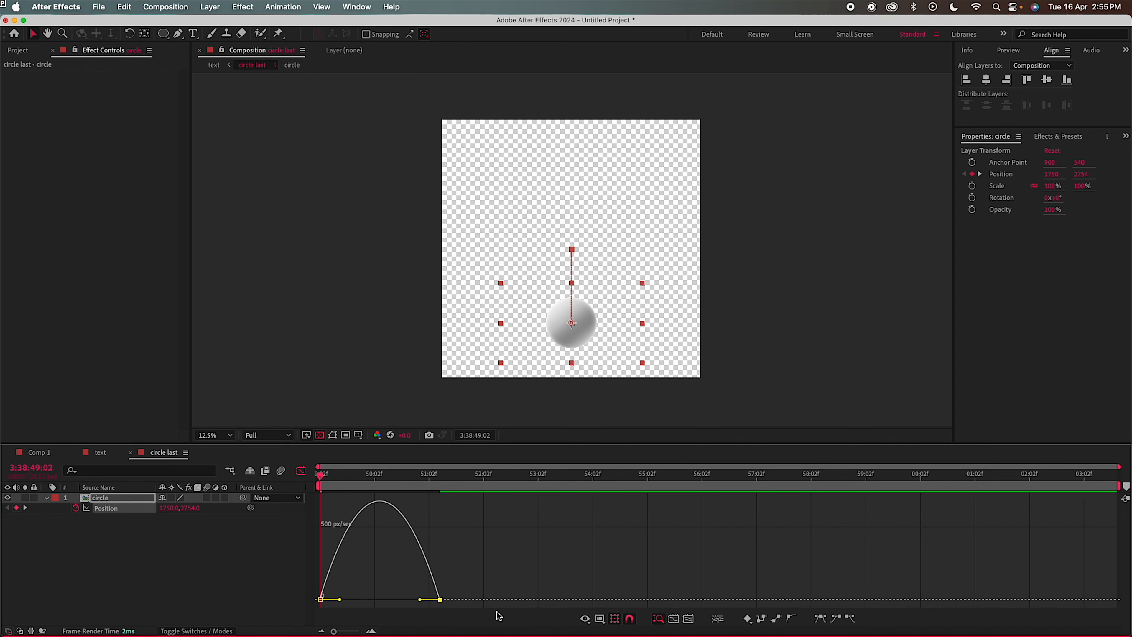
{"action": "left_click_drag", "start_coordinate": [420, 599], "coordinate": [338, 598]}
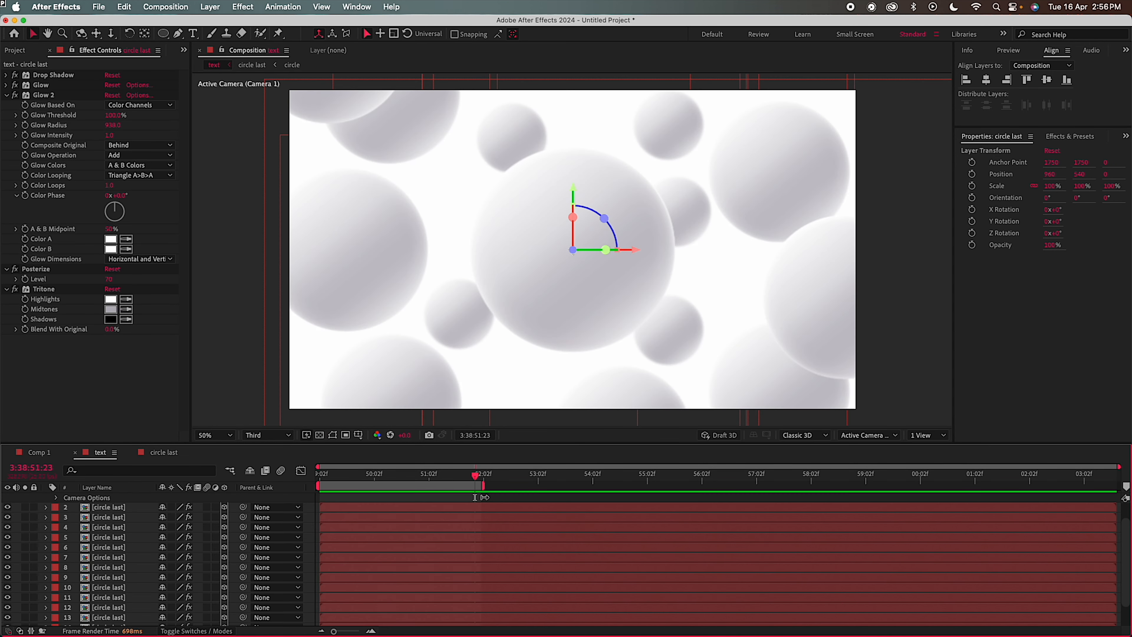
Place Comp 2 below Camera 1 in the text composition and preview the animation from the start
{"action": "left_click_drag", "start_coordinate": [482, 499], "coordinate": [228, 484]}
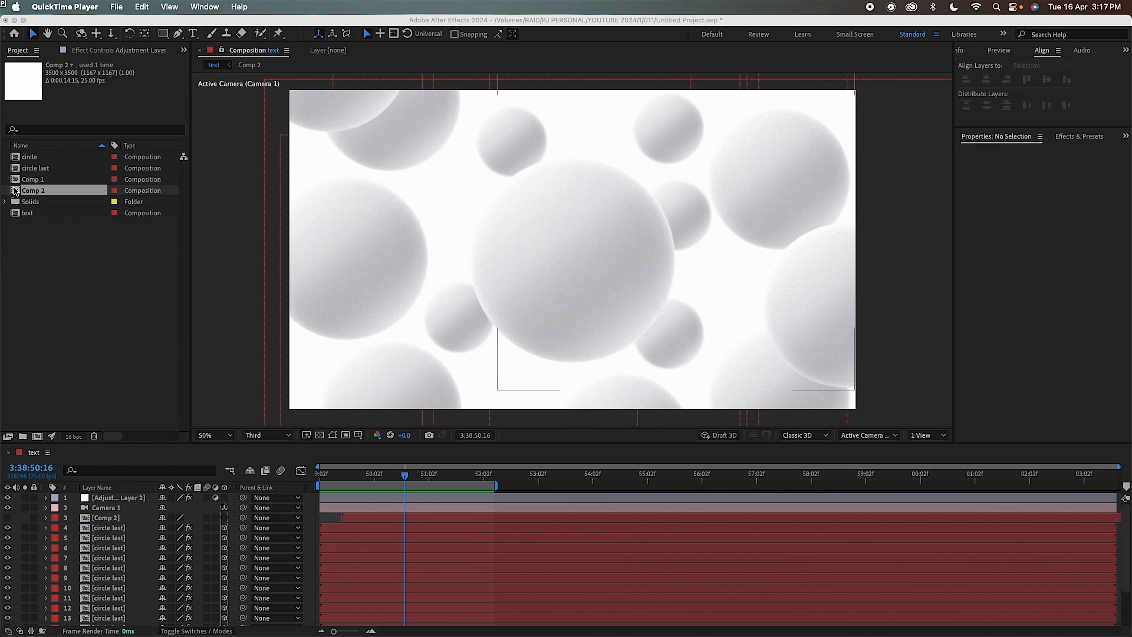
{"action": "left_click", "coordinate": [17, 180]}
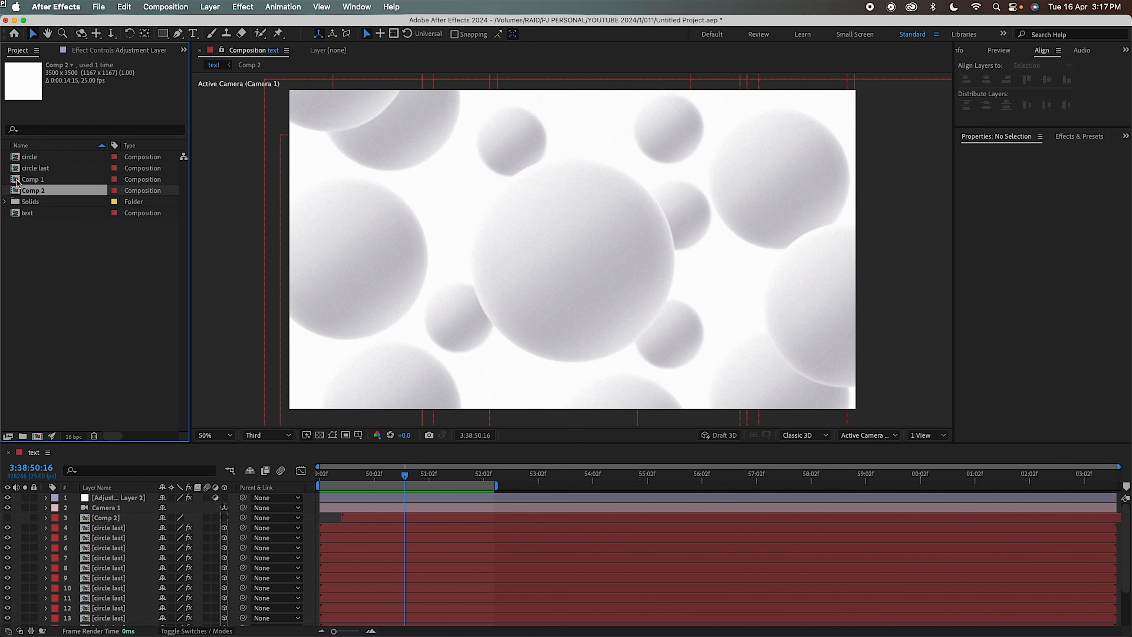
{"action": "left_click_drag", "start_coordinate": [89, 399], "coordinate": [125, 519]}
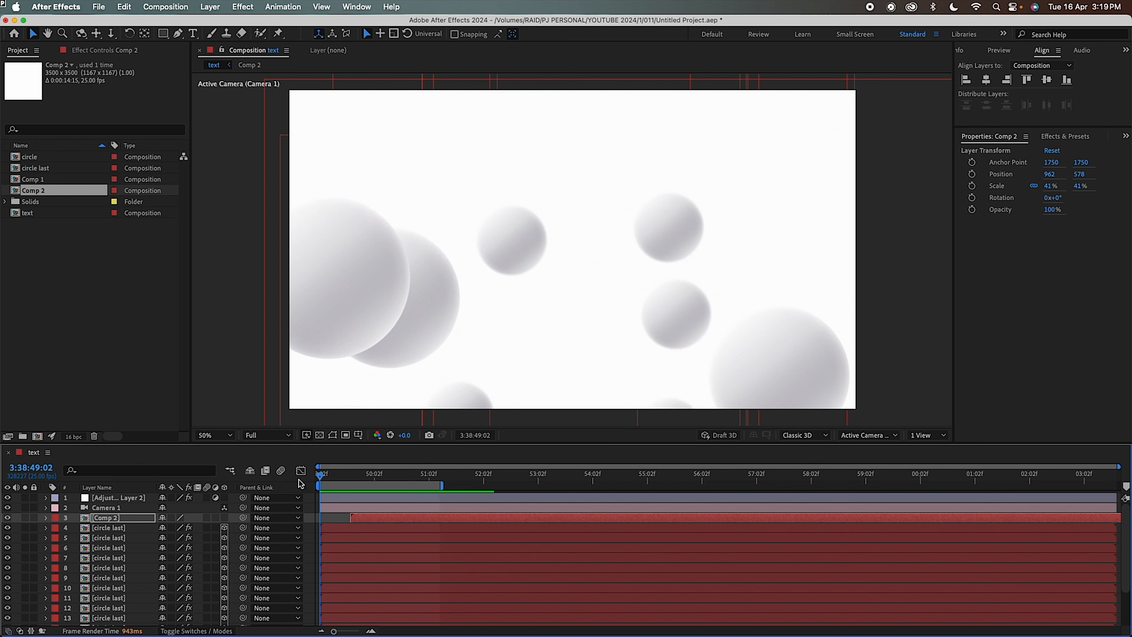
{"action": "key", "text": "space"}
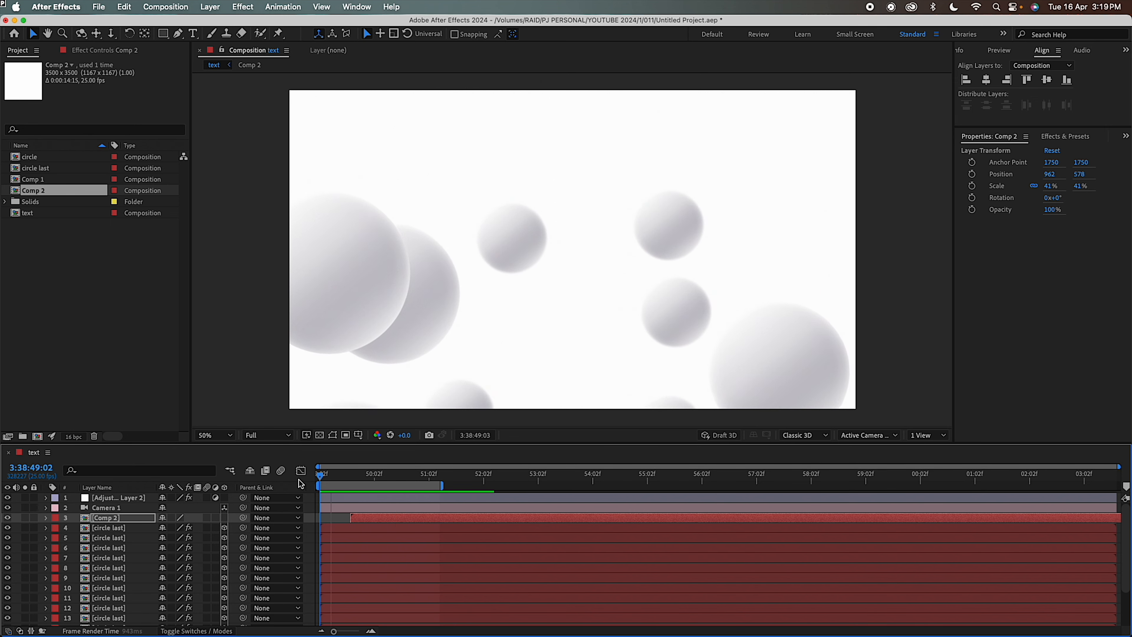